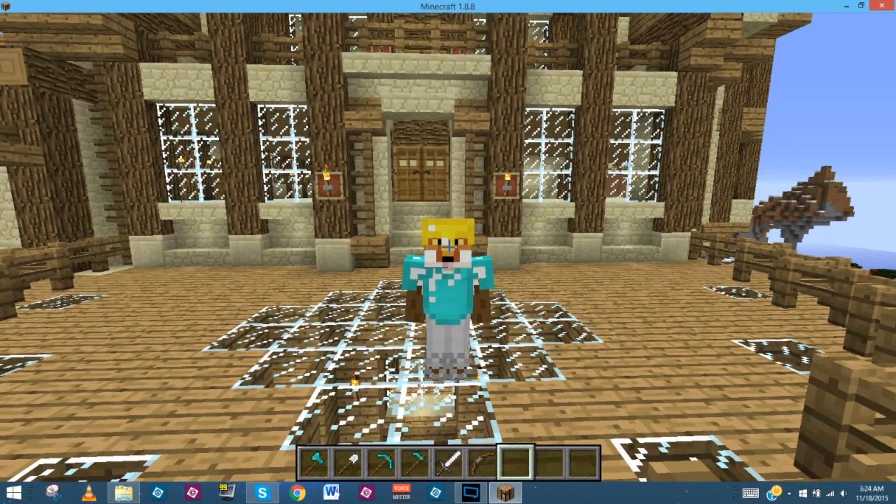
Walk and punch around the mansion, crouch briefly, then take Minecraft out of fullscreen
key(s)
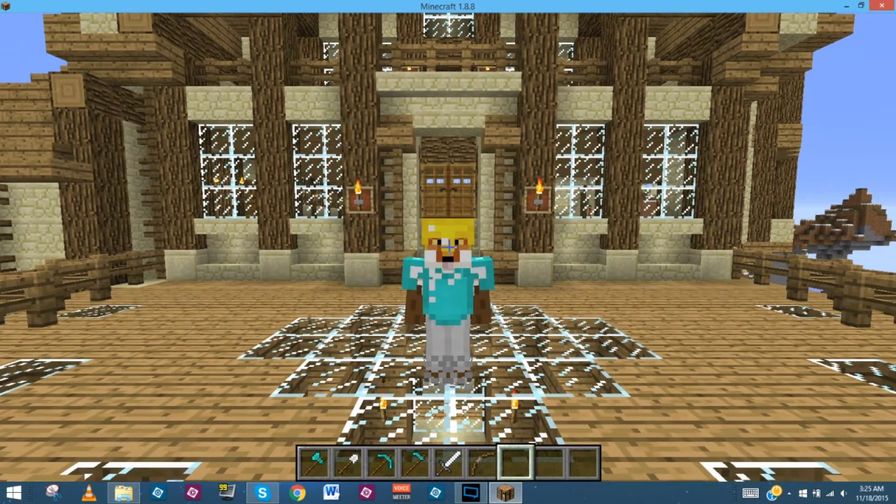
key(s)
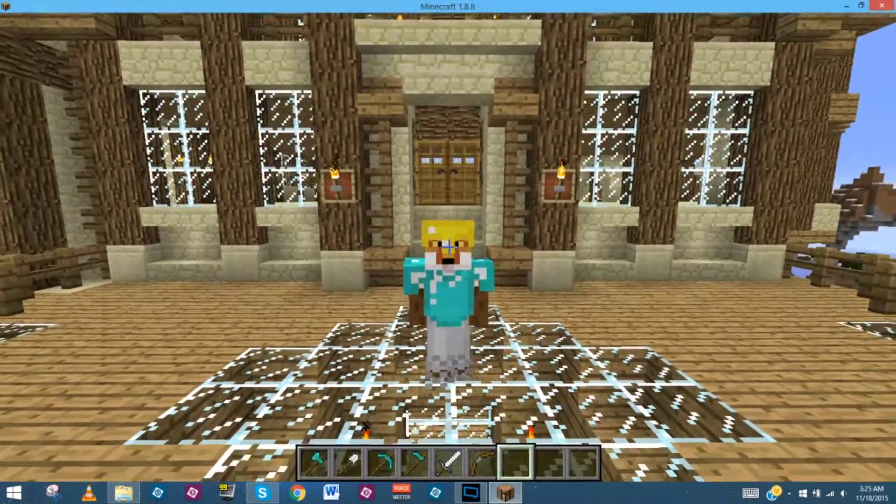
click(448, 252)
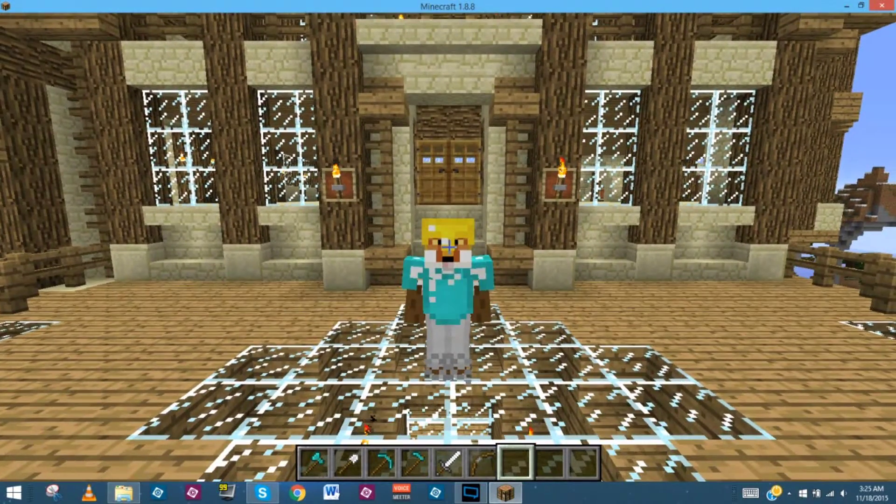
key(w)
click(448, 252)
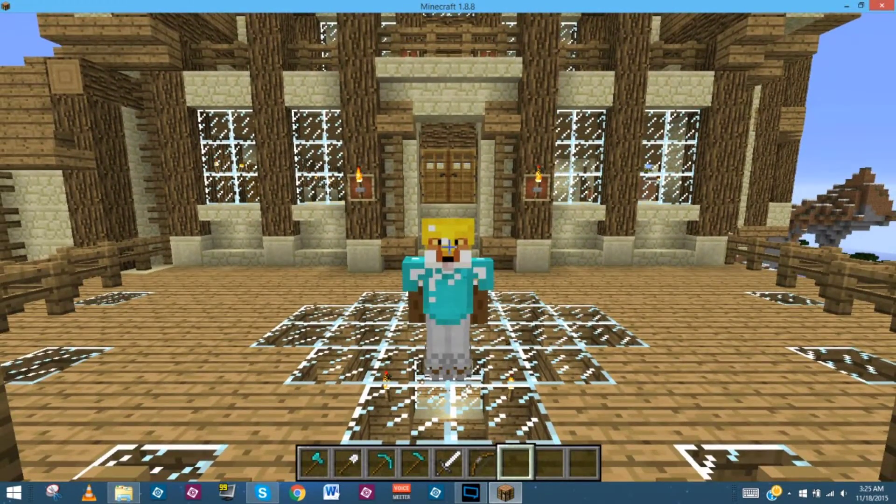
key(w)
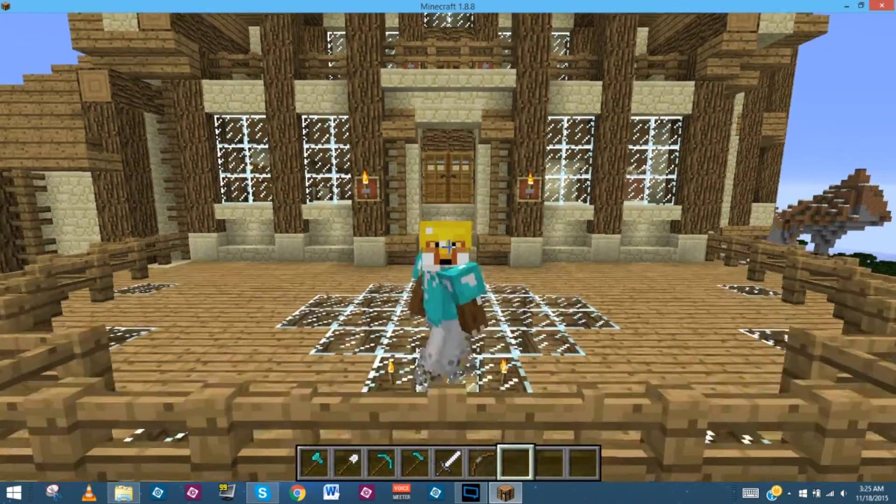
key(s)
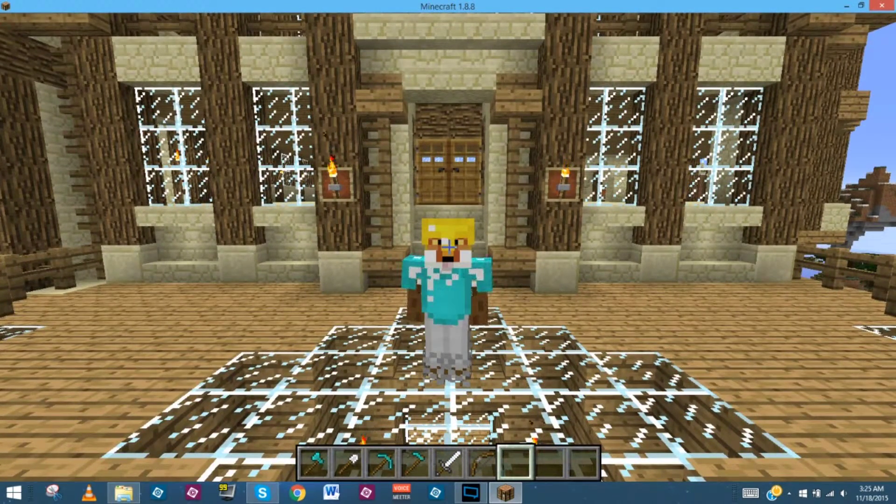
key(shift)
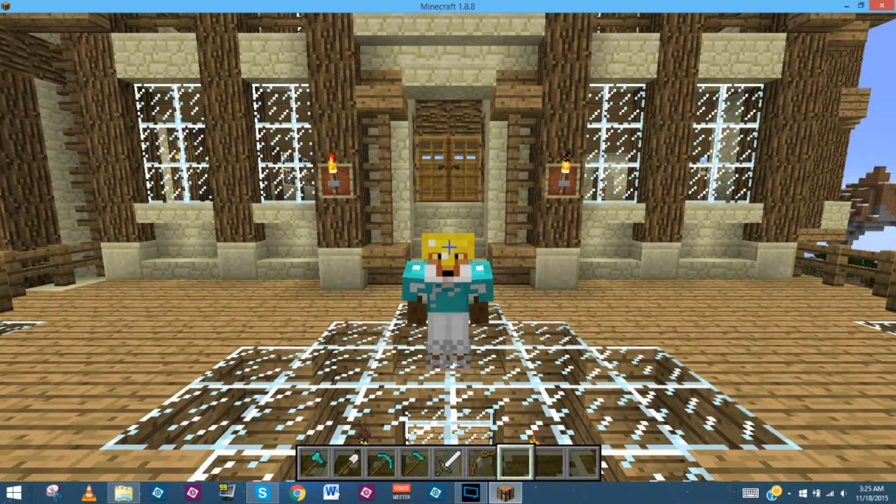
key(shift)
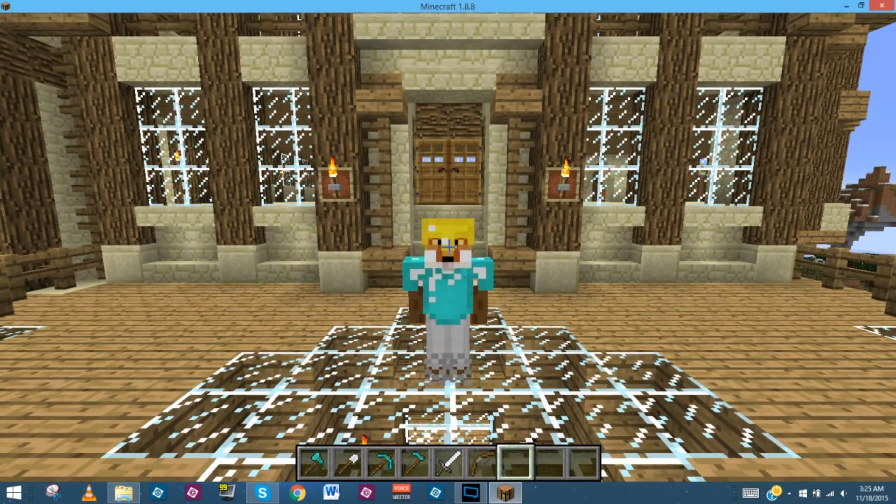
key(F11)
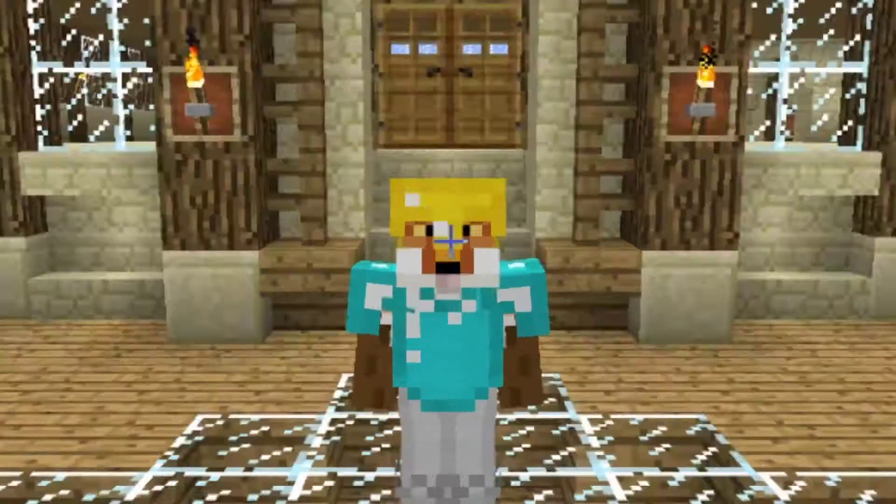
key(F11)
Launch Chrome and go to resourcepack.net from the 'res' address-bar suggestion
click(297, 492)
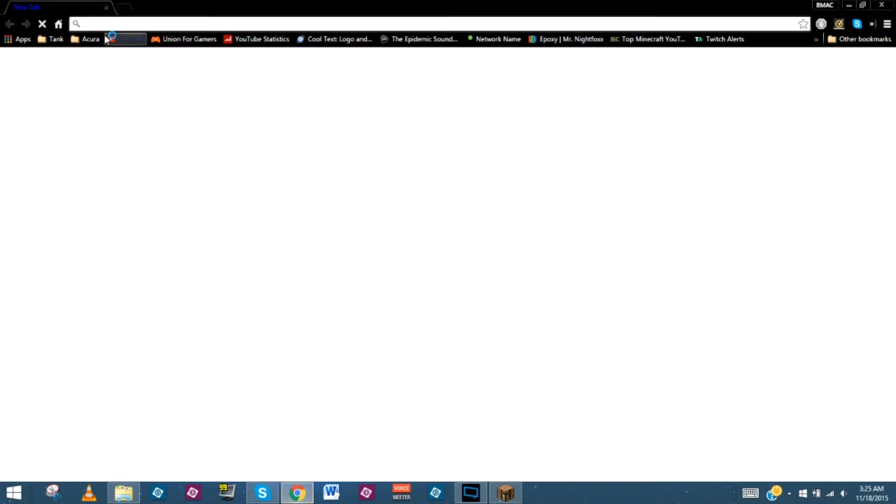
text(resourcepack.net)
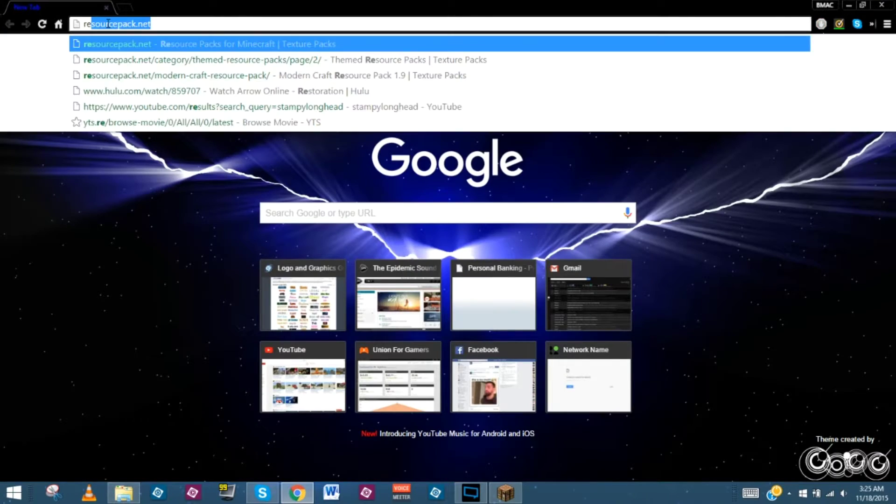
key(Return)
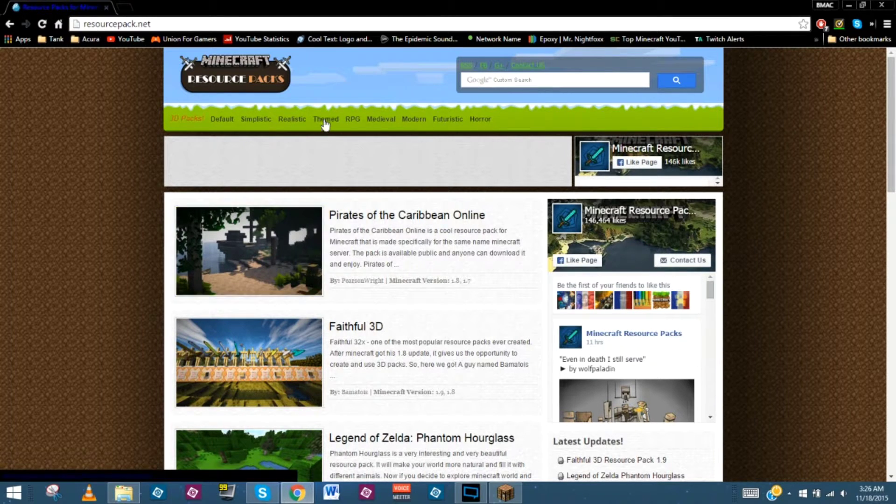
scroll(330, 257, down, 4)
Browse the Themed category to page 2 and open the Classic Zelda Resource Pack 1.8.8 page
scroll(342, 222, up, 3)
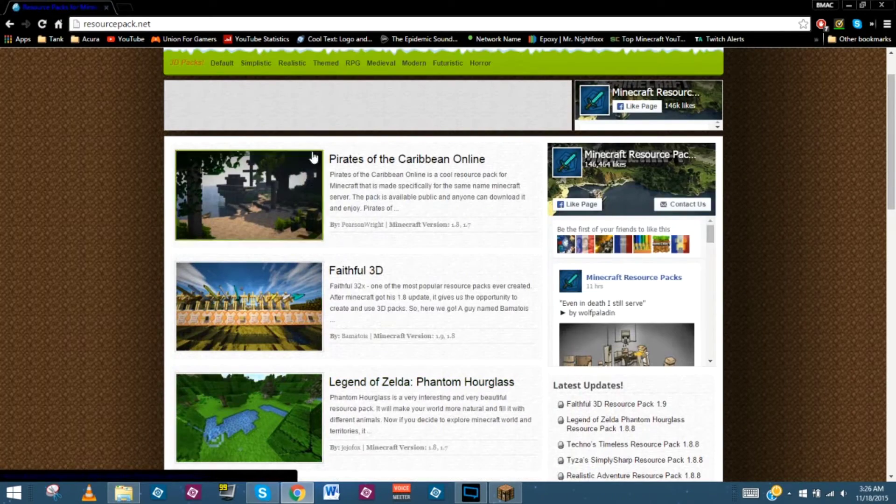
click(323, 63)
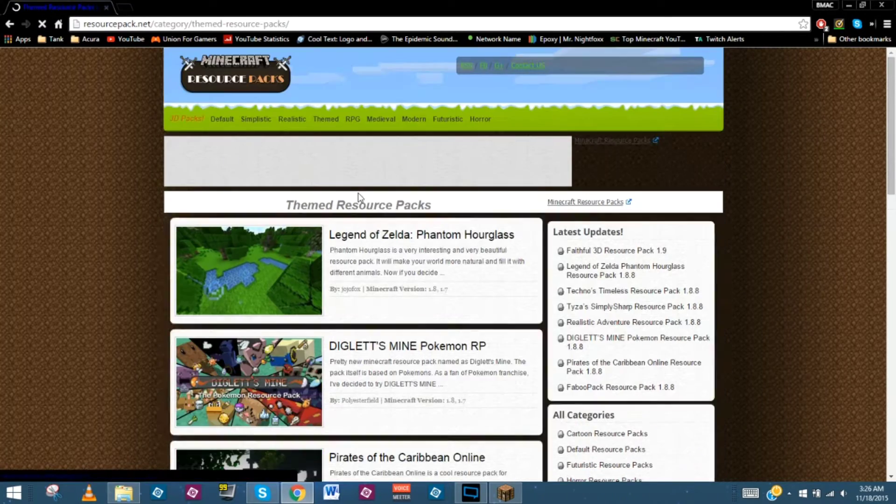
scroll(364, 234, down, 6)
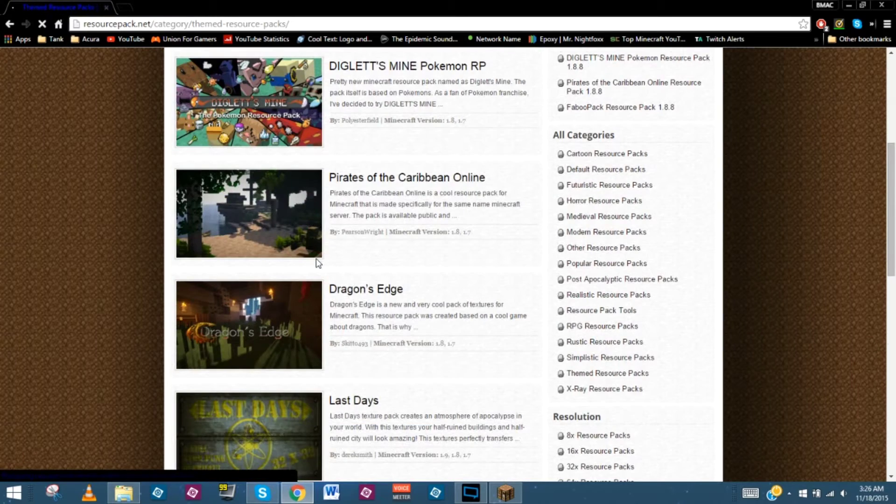
scroll(318, 263, down, 14)
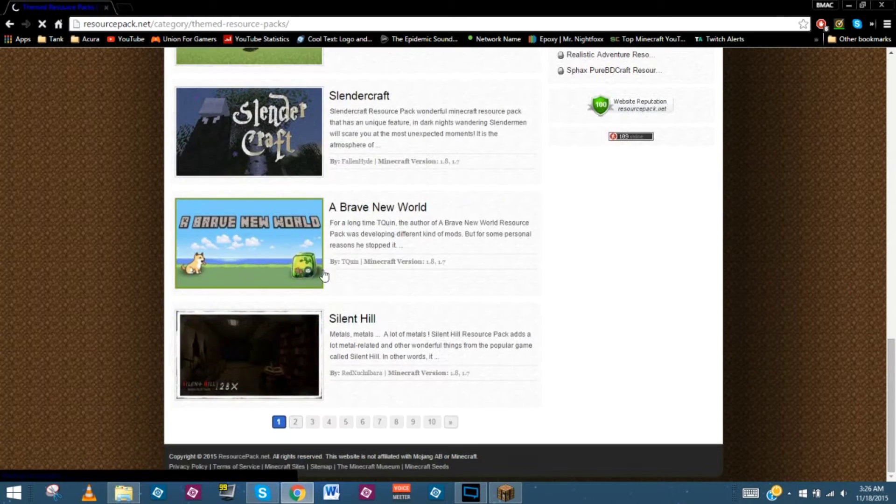
click(295, 422)
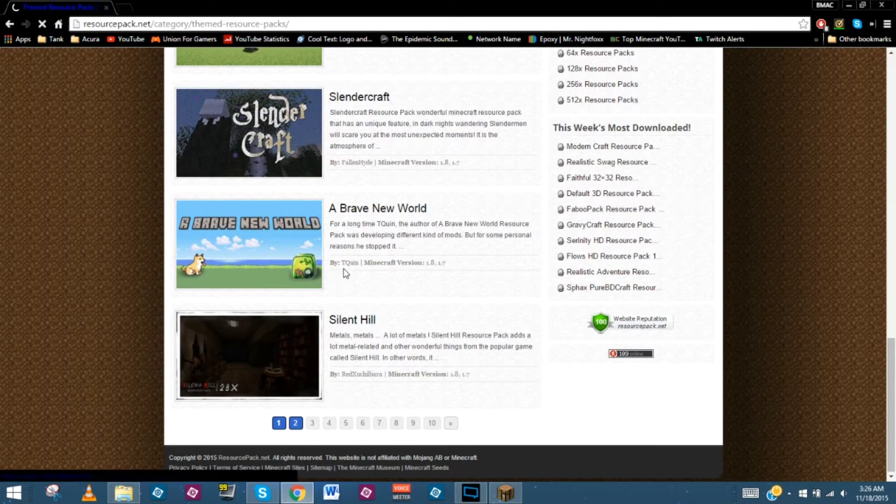
scroll(369, 224, down, 7)
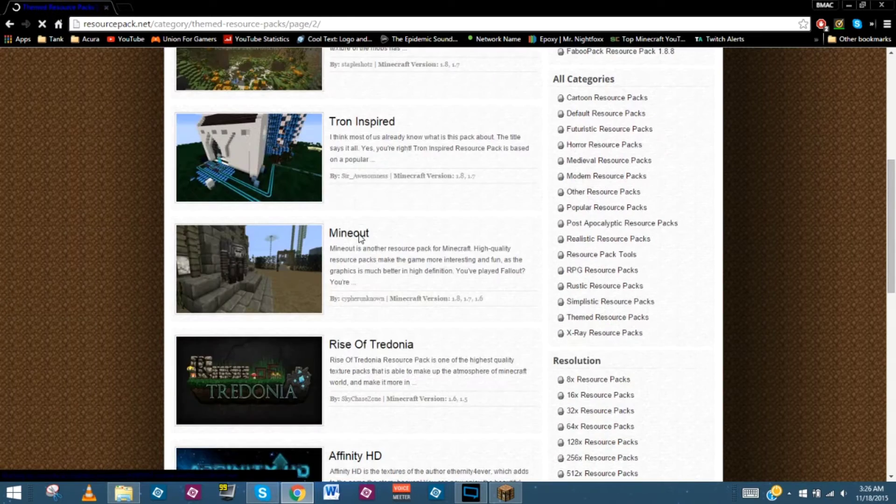
scroll(352, 249, down, 11)
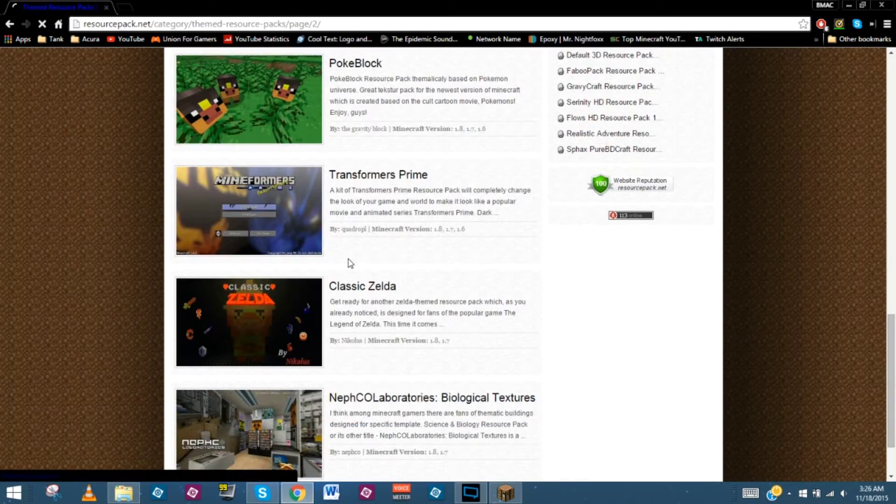
scroll(351, 264, down, 2)
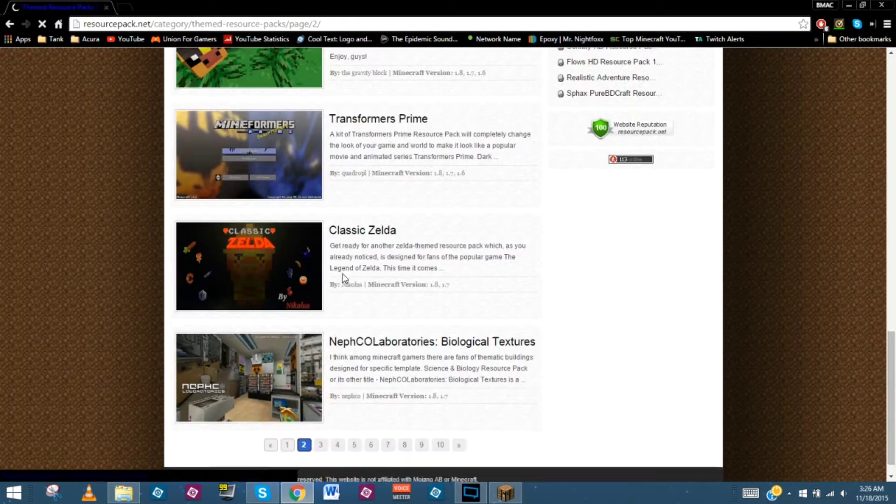
click(354, 238)
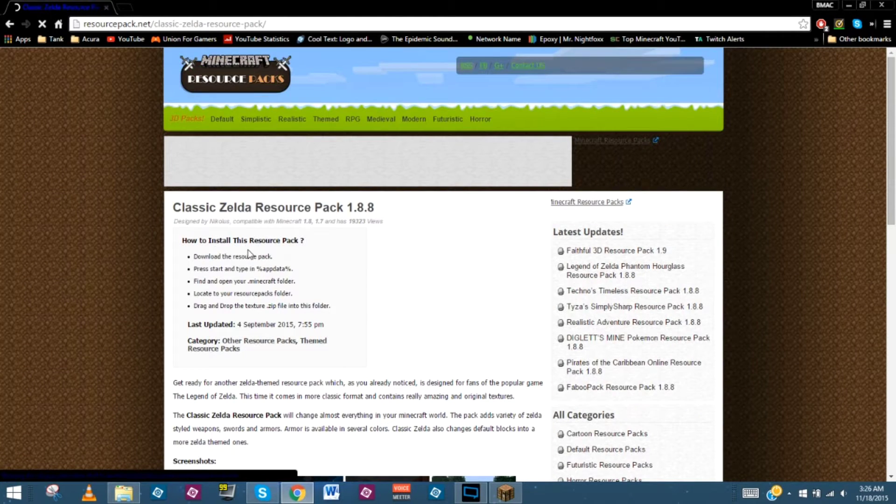
Download Classic Zelda 9.7.4.zip through its MediaFire link and open the archive
scroll(249, 255, down, 3)
scroll(248, 254, down, 1)
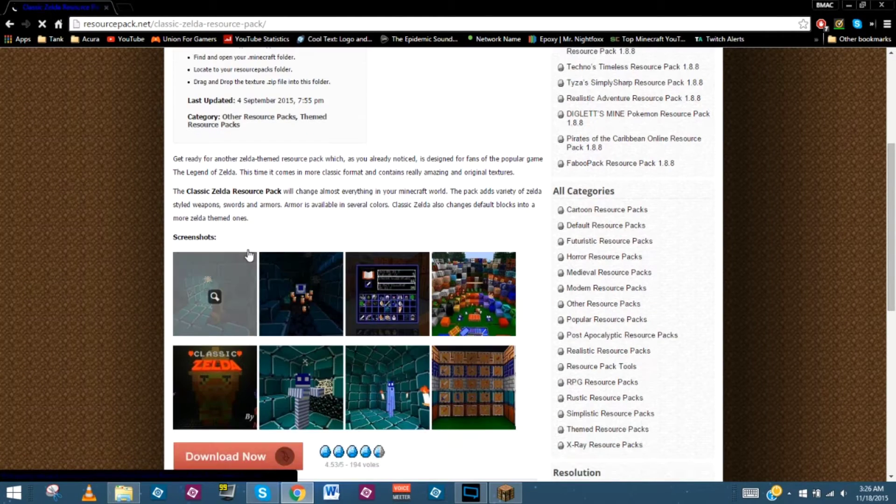
scroll(249, 254, down, 3)
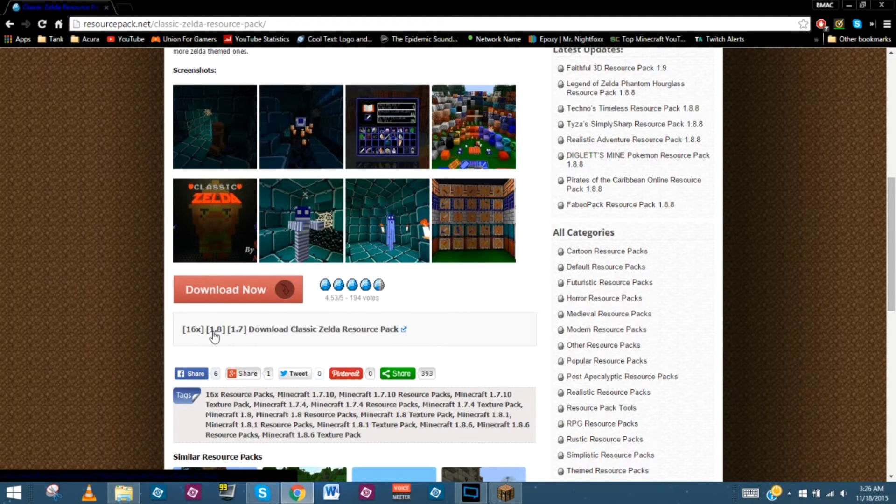
click(271, 330)
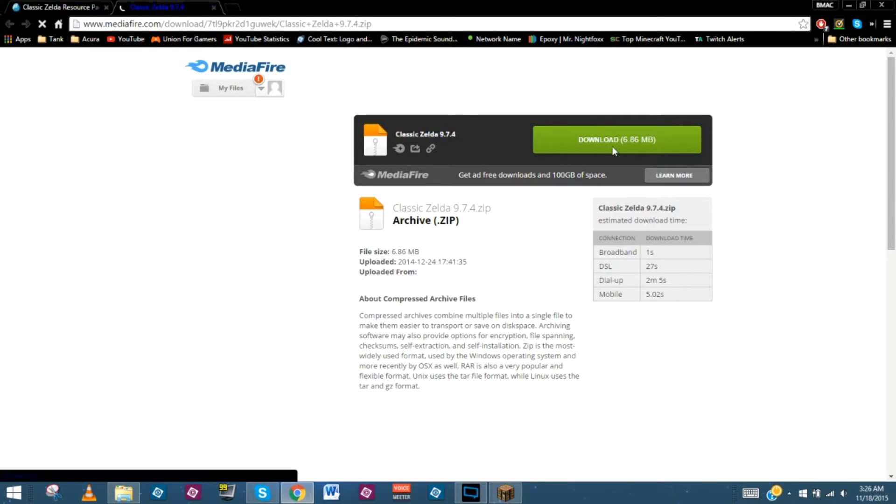
click(622, 141)
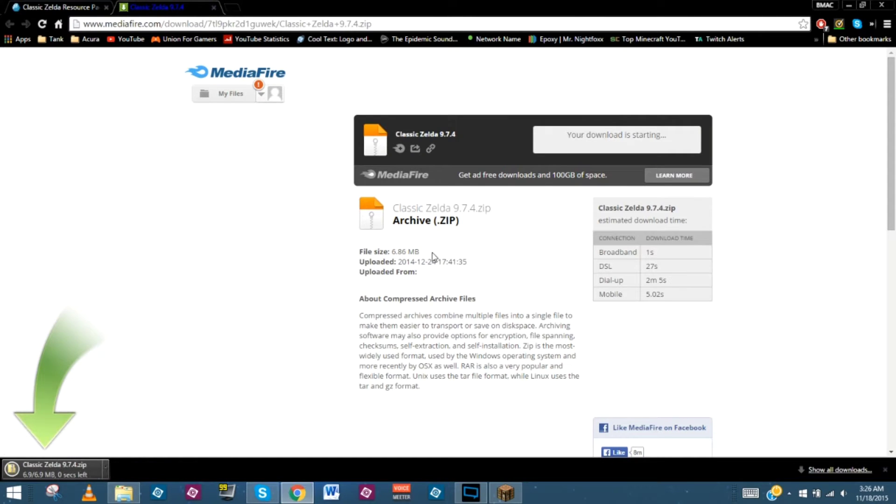
click(85, 481)
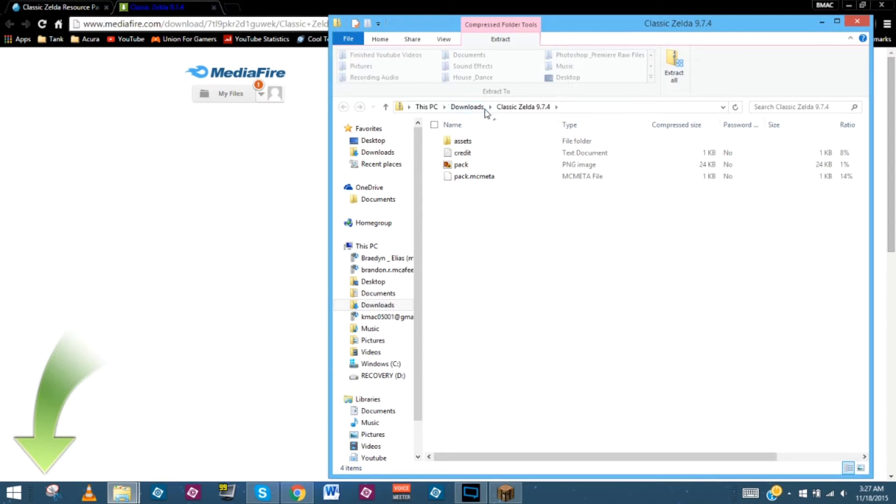
Go to Downloads, drag the Classic Zelda 9.7.4 zip toward Favorites, and minimize Explorer
click(466, 107)
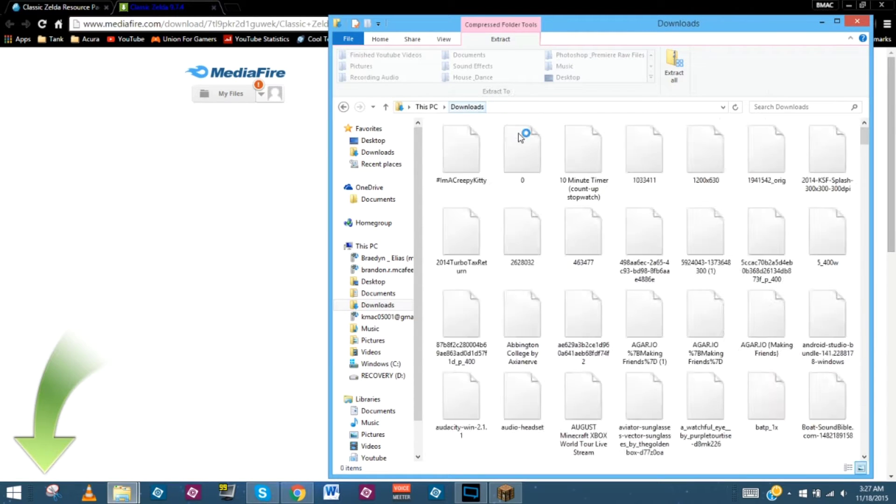
drag(525, 144, 321, 159)
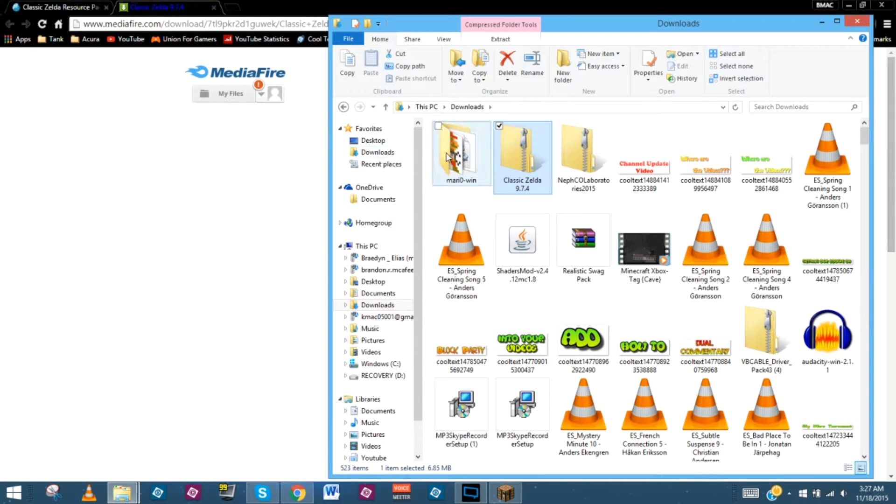
click(824, 23)
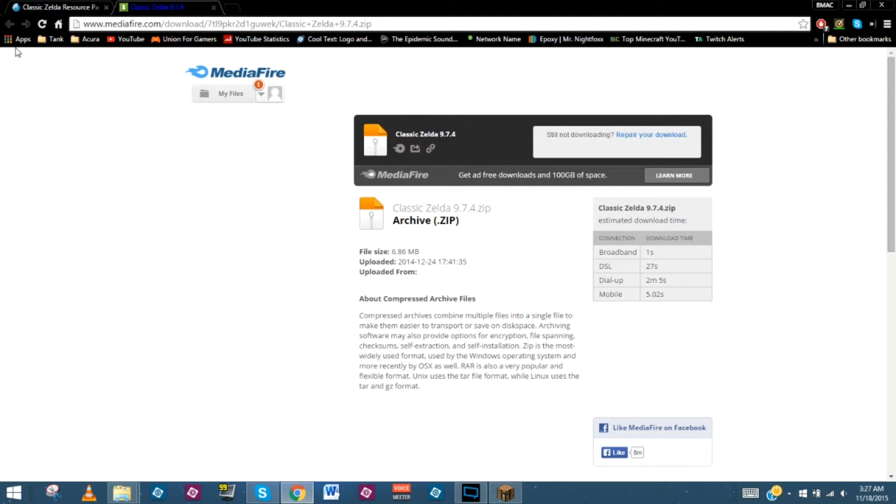
From the Modern category, open the Modern Craft 1.9 page and follow its HD download link
click(72, 8)
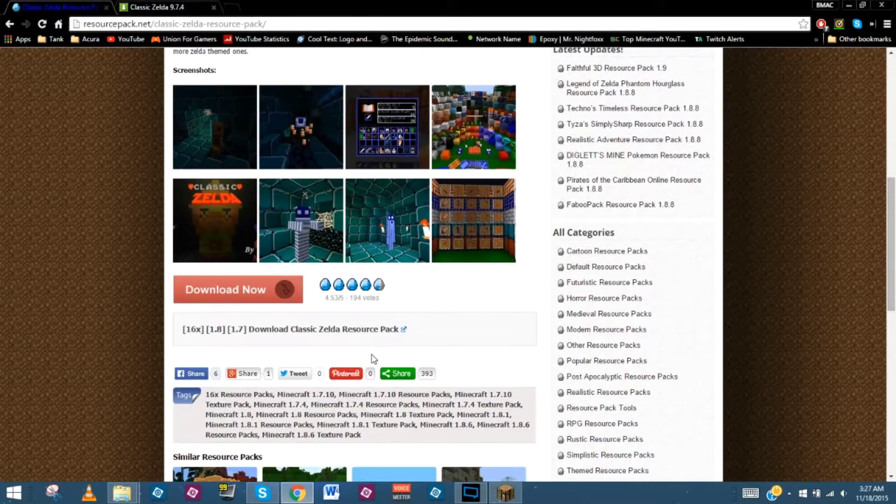
scroll(373, 359, up, 8)
scroll(374, 277, down, 8)
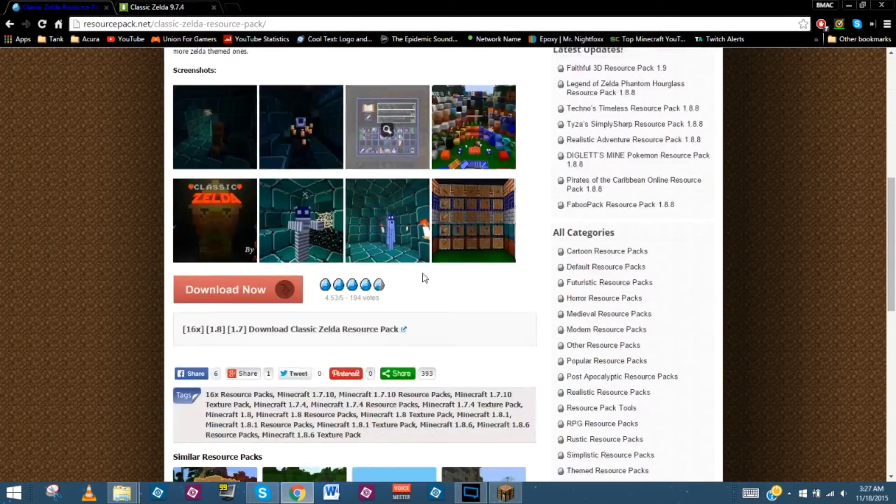
scroll(467, 289, up, 1)
scroll(547, 314, up, 7)
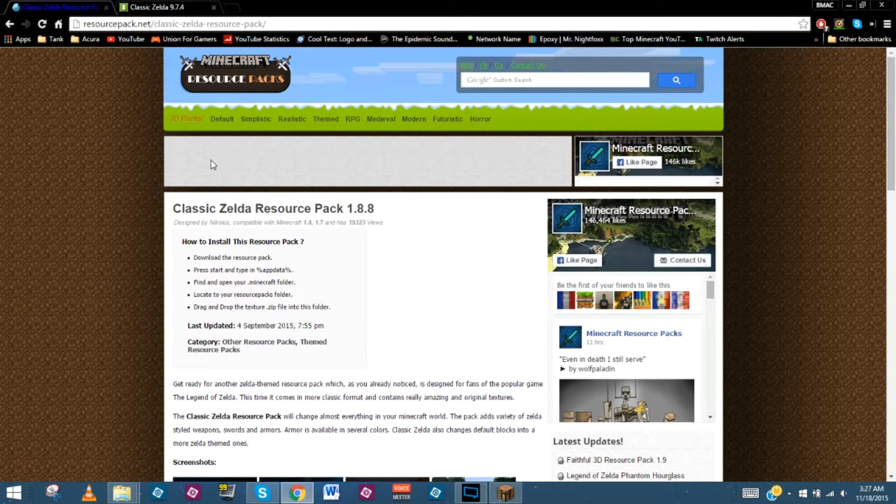
click(424, 125)
scroll(301, 261, down, 2)
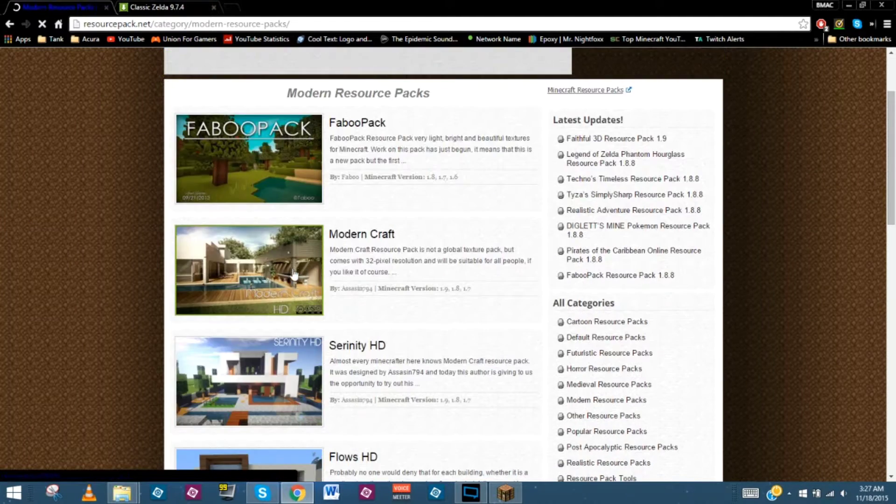
click(356, 249)
scroll(234, 282, down, 8)
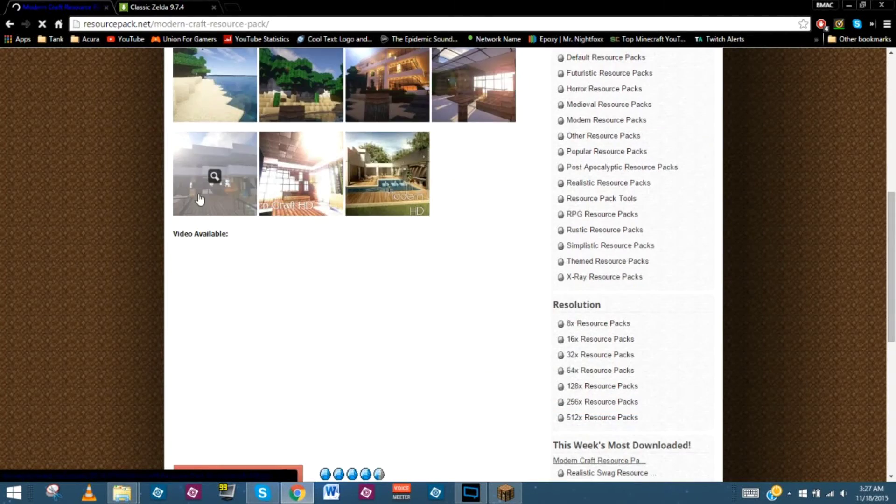
scroll(226, 254, down, 7)
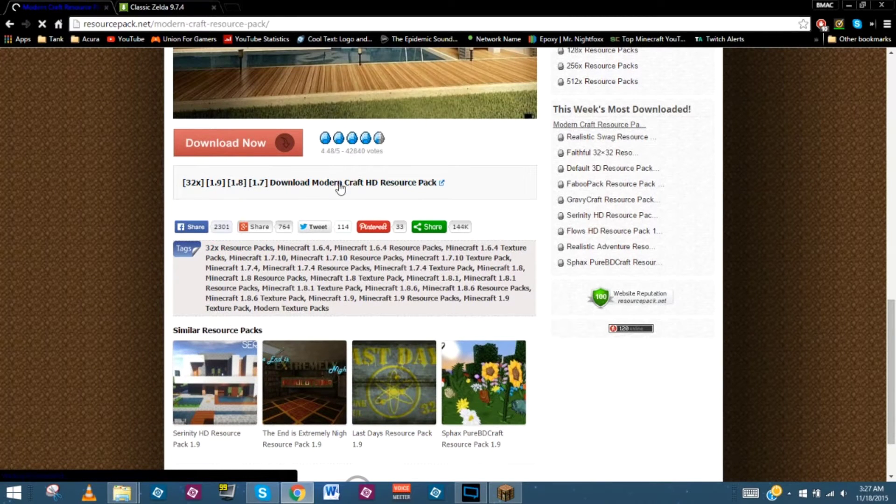
click(239, 185)
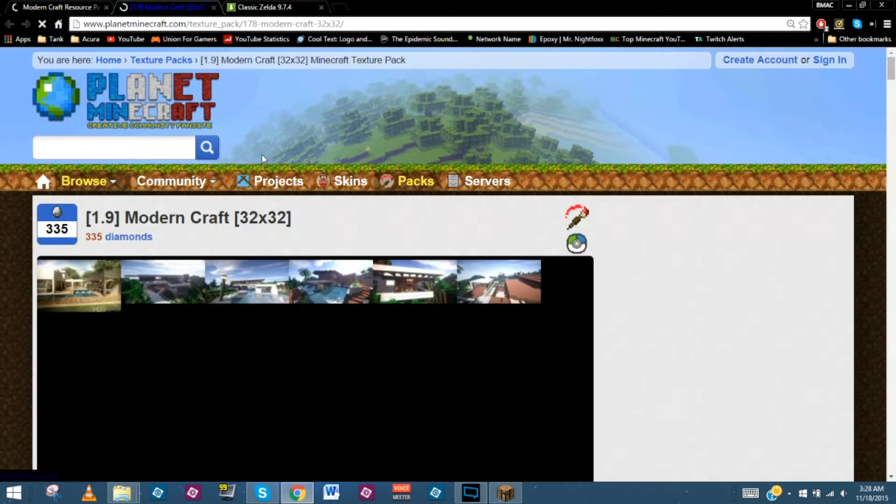
Scroll down the Modern Craft [32x32] Planet Minecraft page and start the DOWNLOAD 1.9
scroll(256, 228, down, 4)
scroll(257, 229, up, 4)
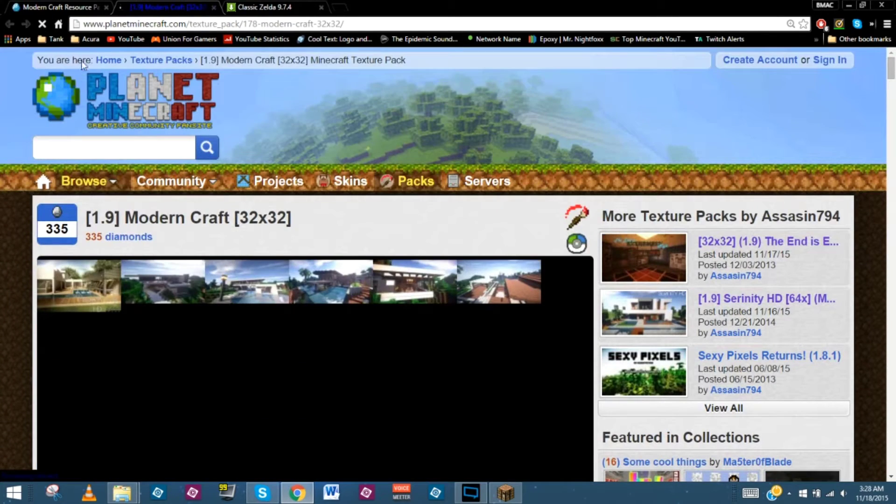
scroll(311, 219, down, 7)
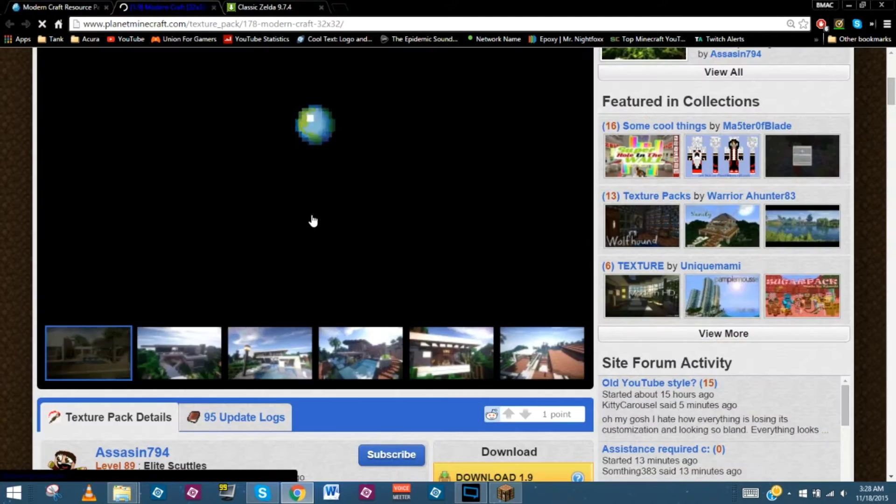
scroll(344, 238, down, 2)
scroll(343, 238, down, 2)
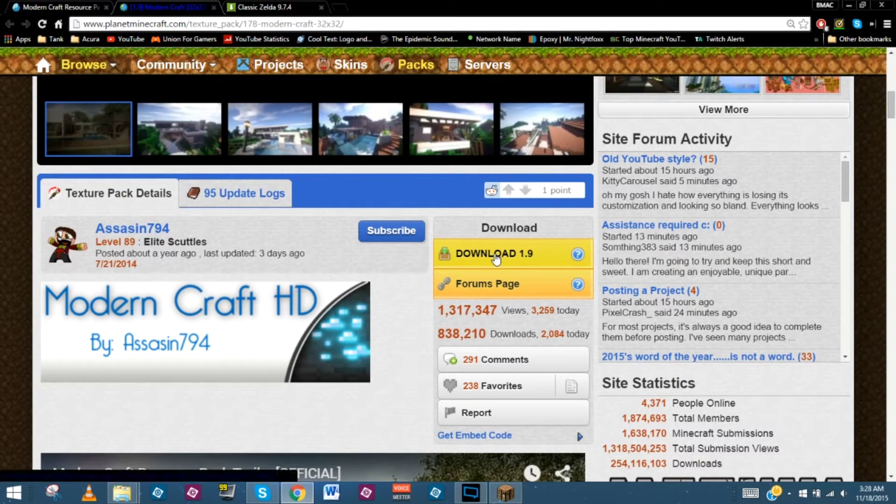
scroll(376, 255, down, 1)
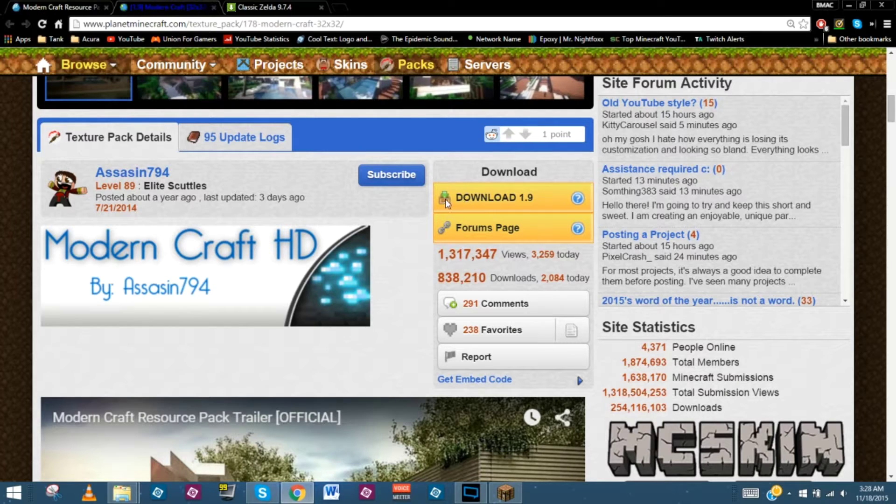
click(522, 199)
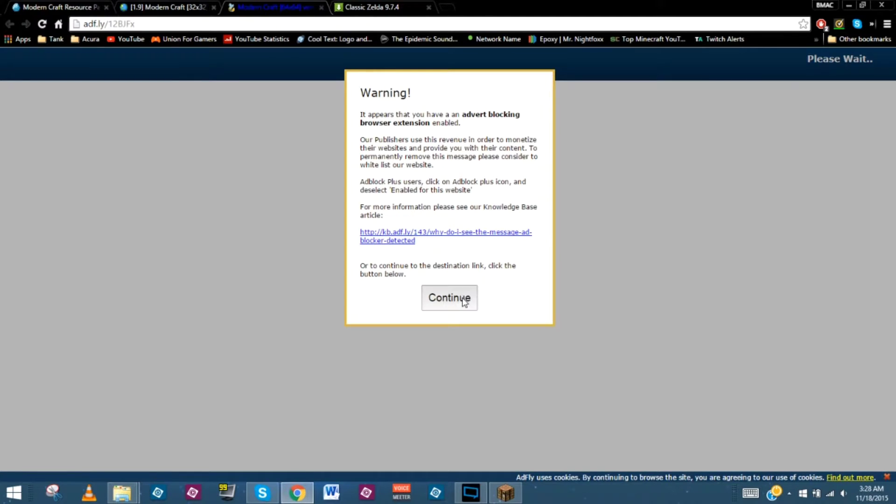
Get past the adblock warning, ad and Wait! popup to reach the Mineloads Modern Craft download
click(462, 298)
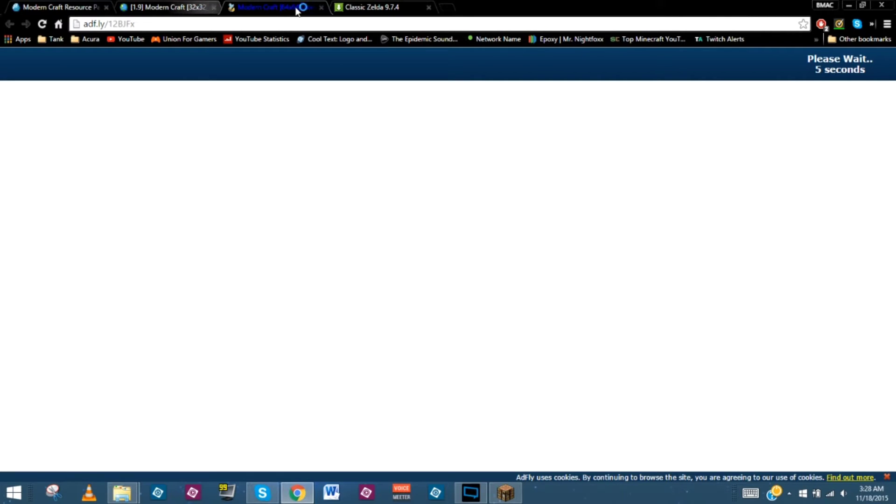
click(868, 68)
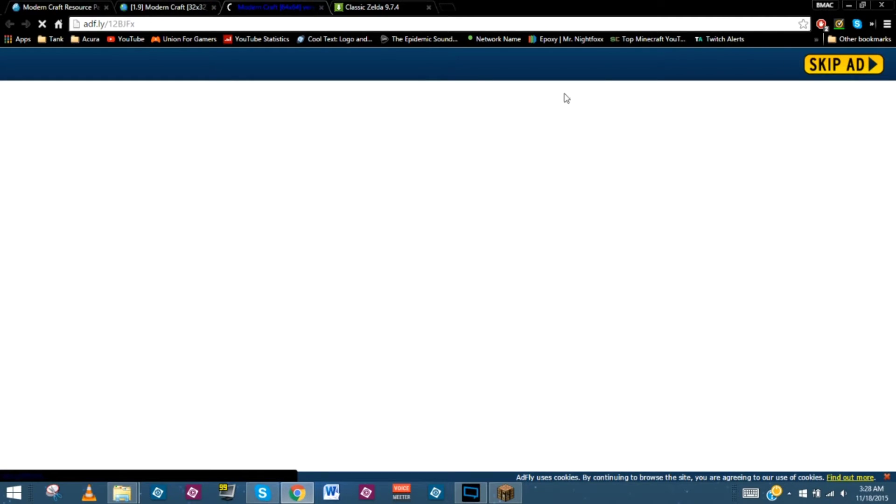
scroll(530, 293, down, 2)
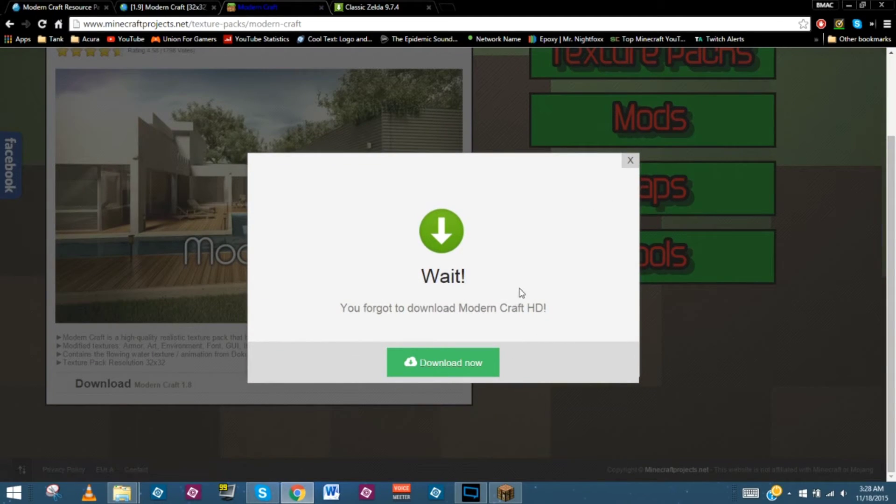
click(629, 162)
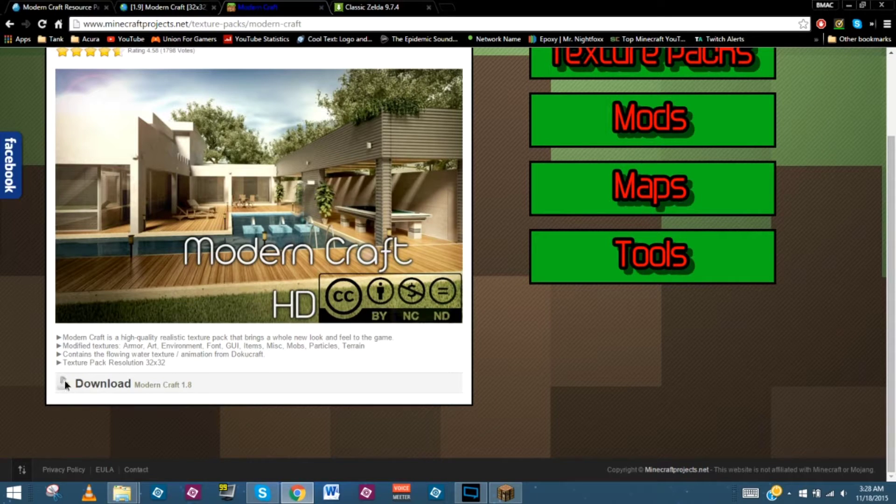
click(148, 385)
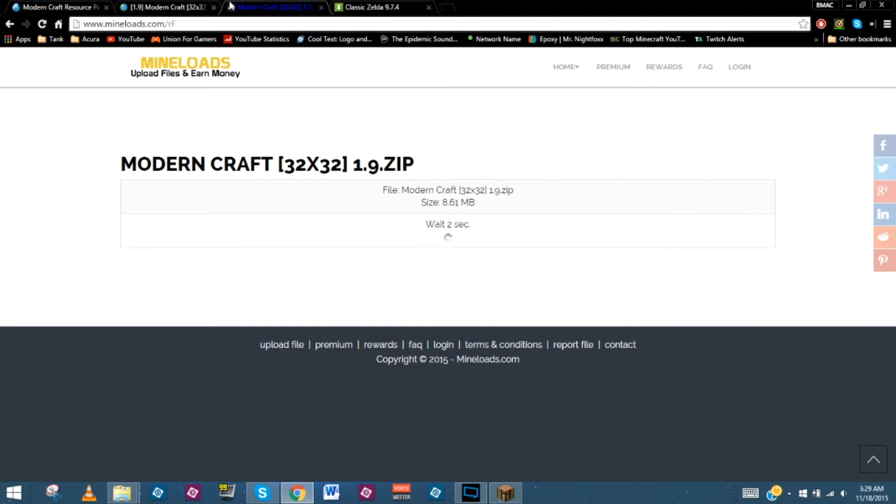
click(171, 10)
Scroll to the Planet Minecraft comments and read KernelKorn's download advice
scroll(309, 254, down, 15)
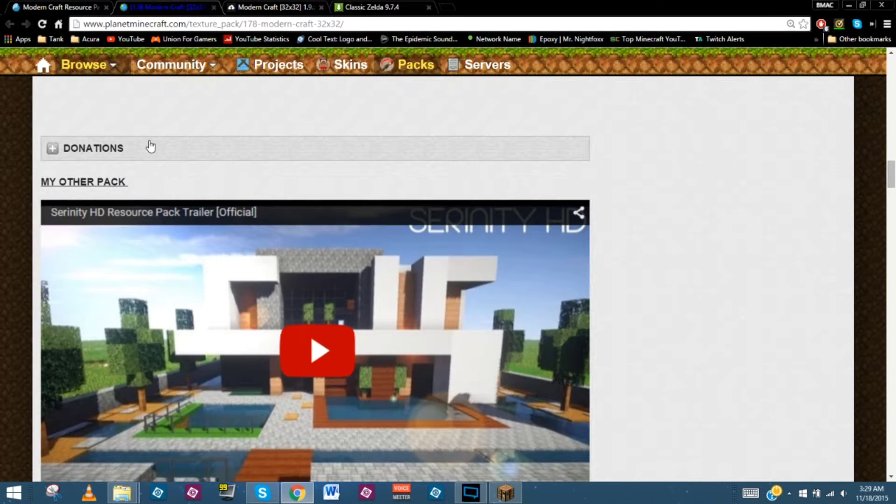
scroll(275, 177, down, 7)
scroll(277, 179, down, 8)
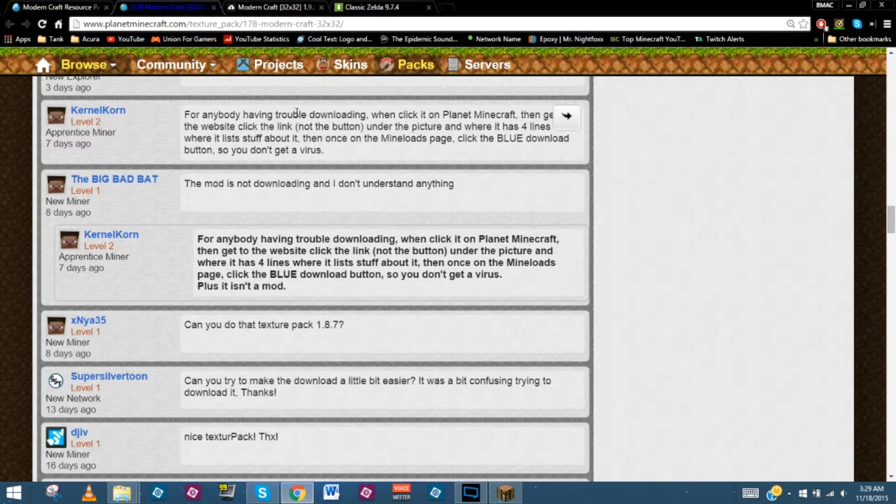
scroll(208, 168, up, 2)
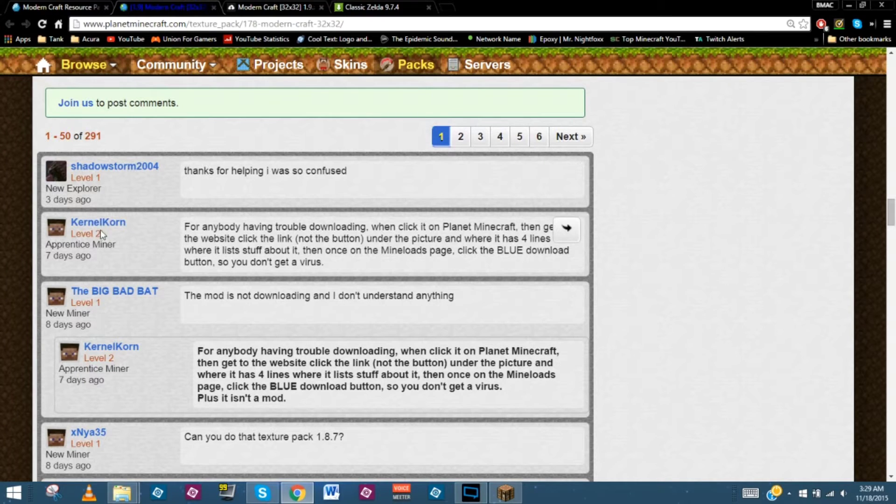
drag(197, 228, 504, 263)
click(298, 246)
Download Modern Craft [32x32] 1.9.zip from Mineloads and open the archive
click(276, 8)
click(370, 10)
click(258, 11)
click(434, 239)
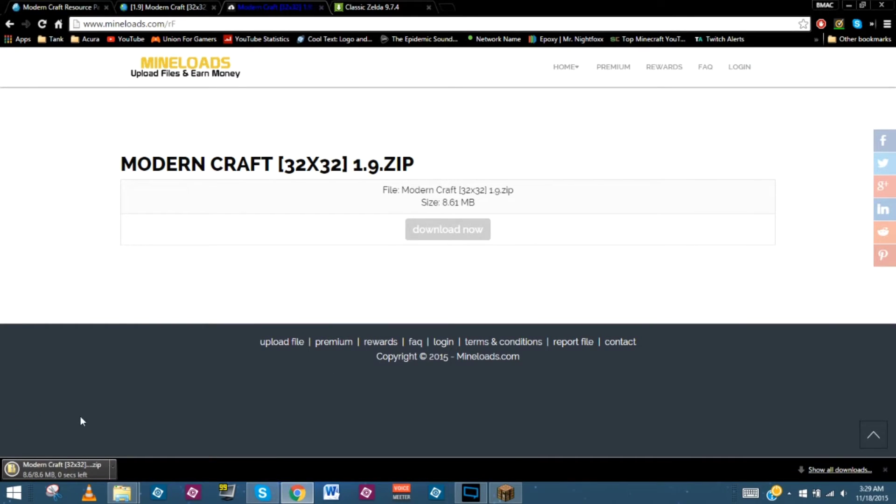
click(82, 464)
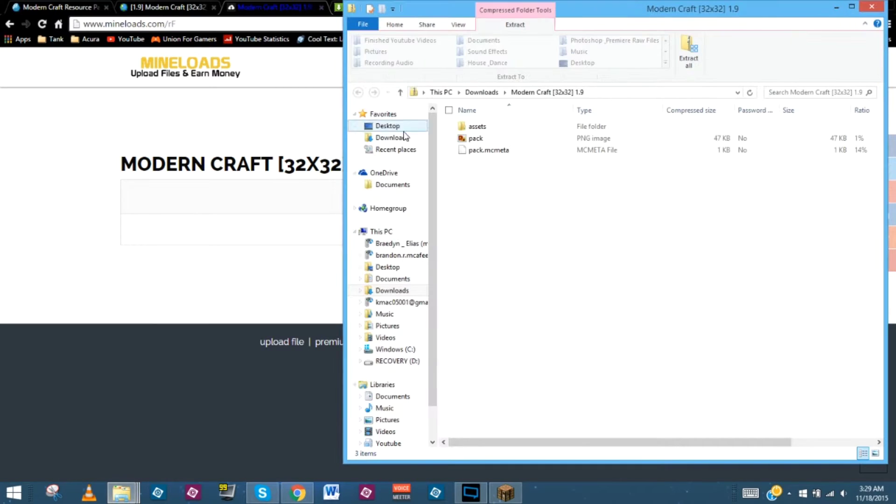
click(401, 137)
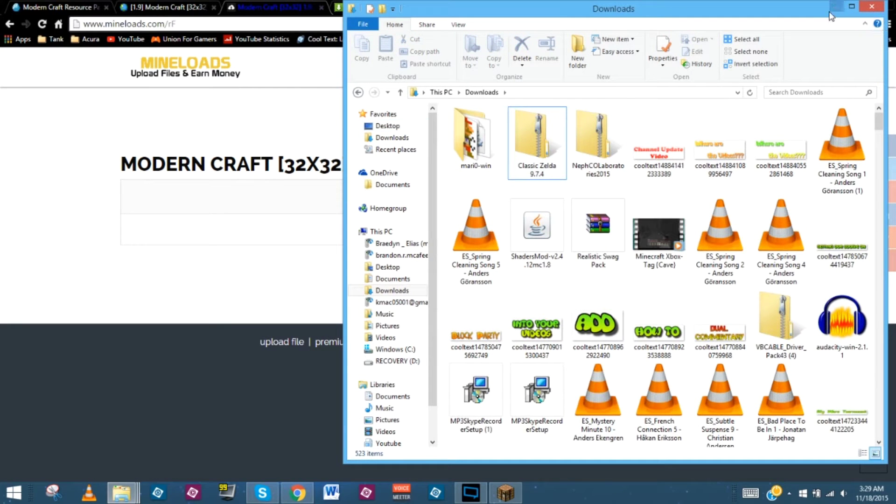
click(873, 8)
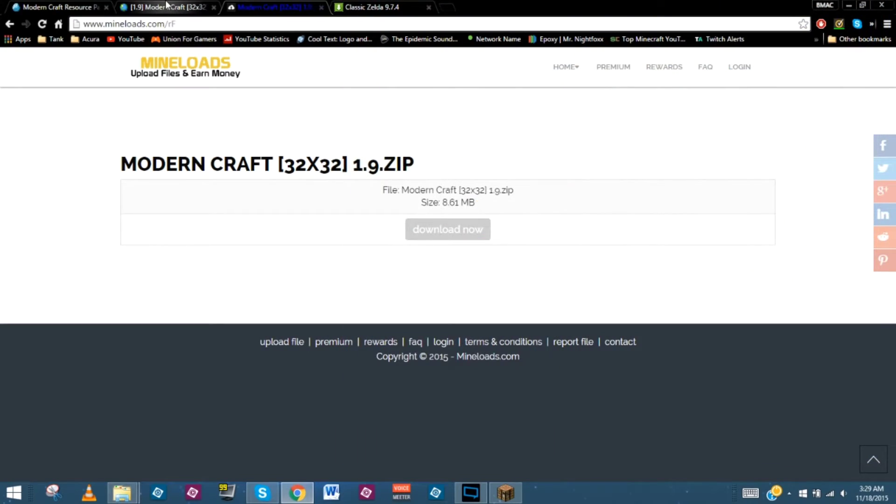
click(163, 10)
Switch to the resourcepack.net Modern Craft Resource Pack 1.9 tab and scroll through the page
click(58, 7)
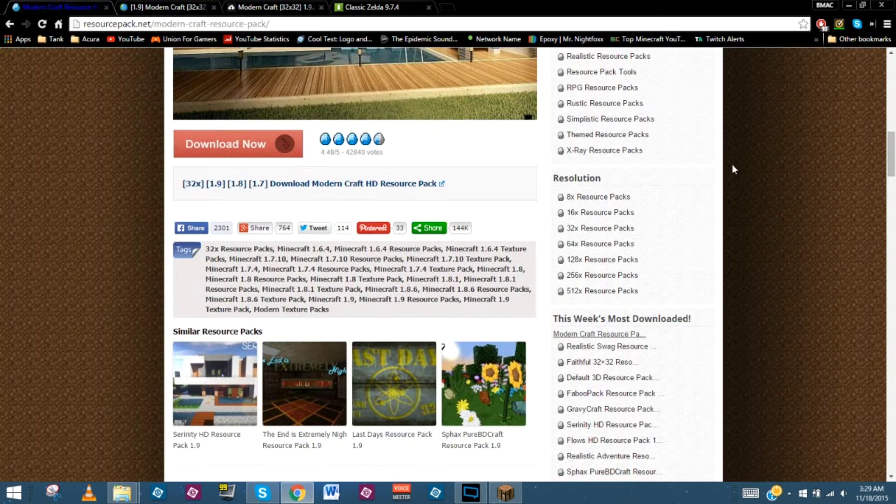
drag(893, 140, 892, 67)
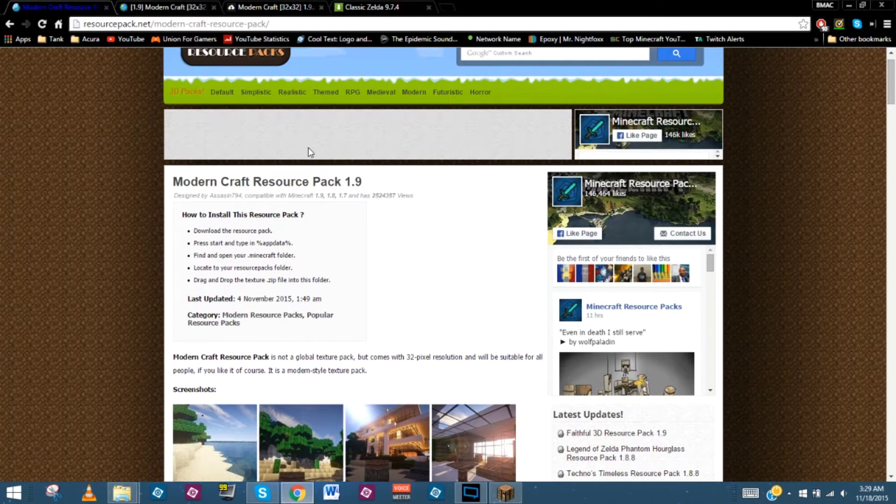
scroll(327, 140, up, 1)
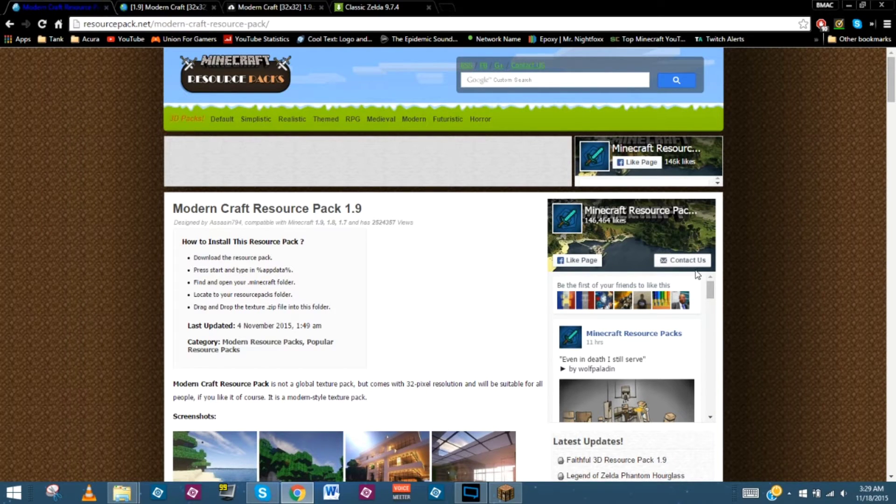
scroll(697, 274, down, 1)
scroll(238, 228, down, 7)
scroll(247, 232, down, 7)
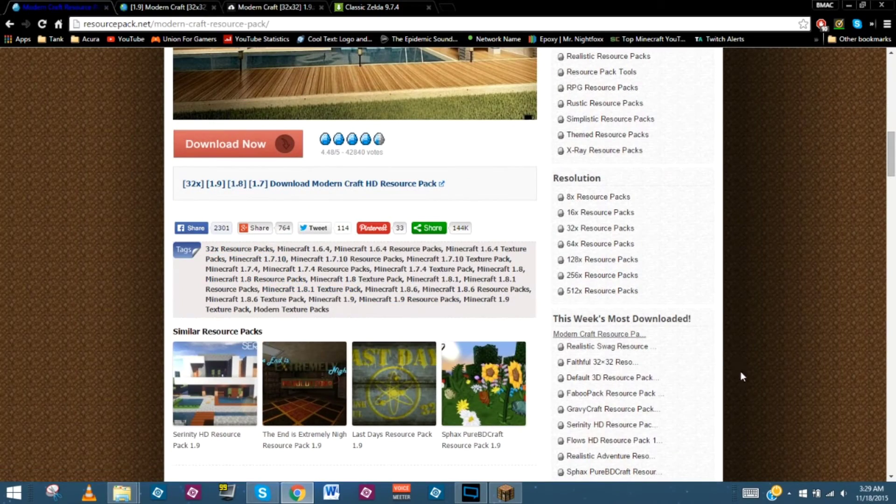
drag(892, 156, 893, 80)
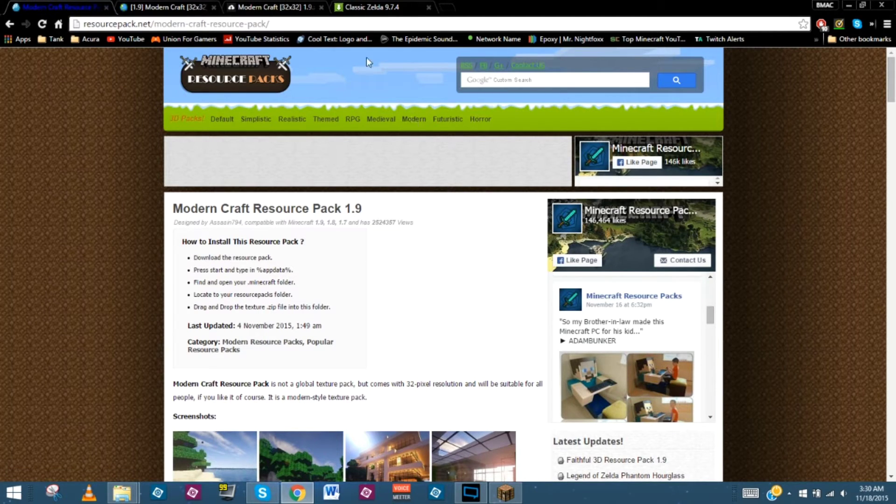
Return to Minecraft, quit to the title screen, and open Options > Resource Packs
click(849, 6)
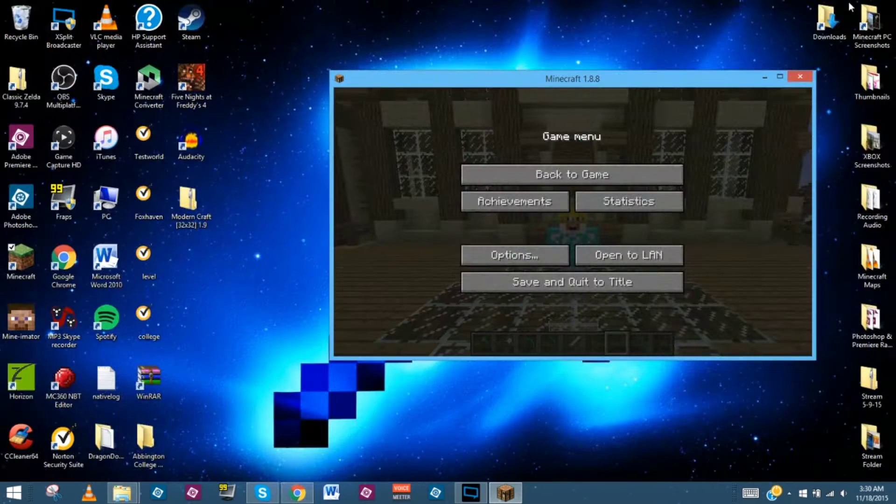
click(518, 285)
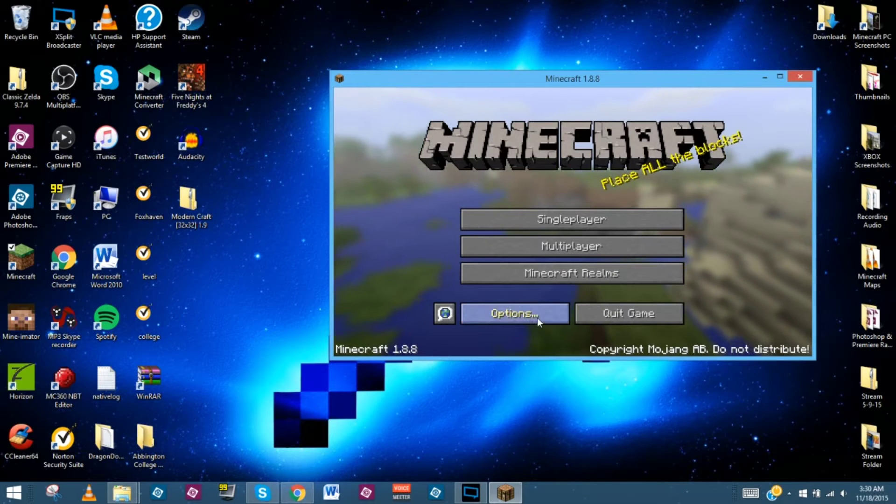
click(514, 318)
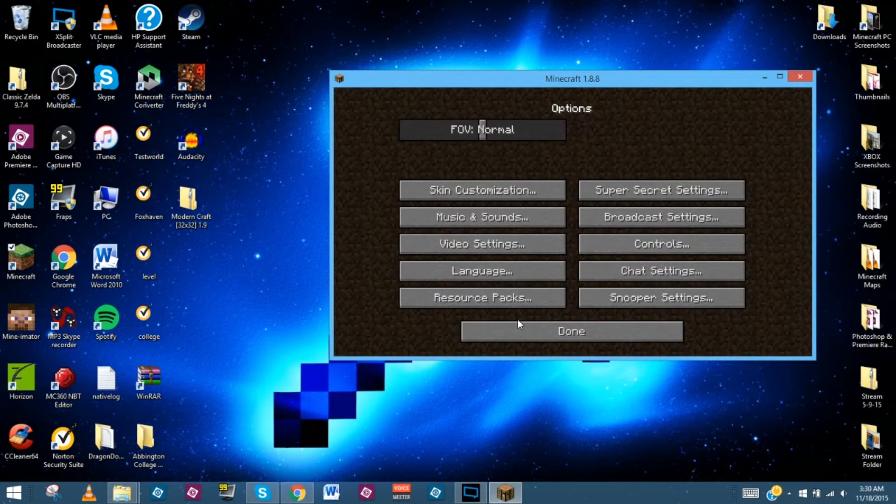
click(476, 303)
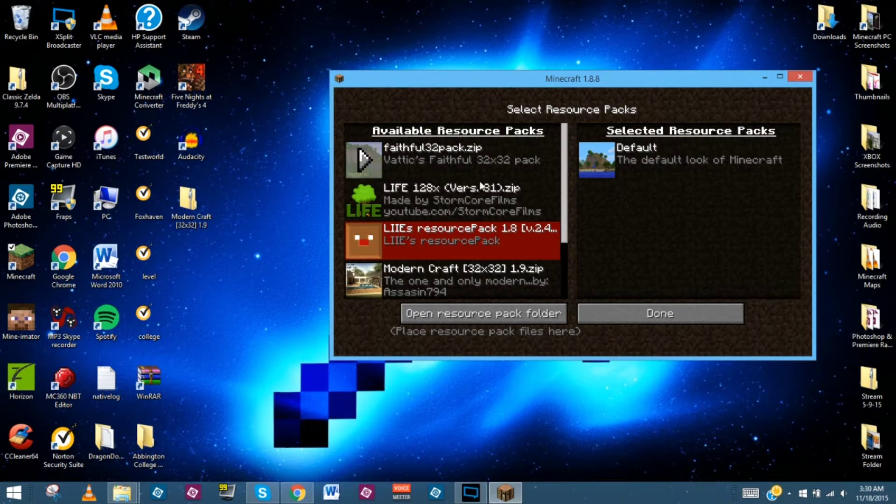
Try activating the incompatible Modern Craft [32x32] 1.9 pack, then decline loading it
scroll(572, 219, down, 2)
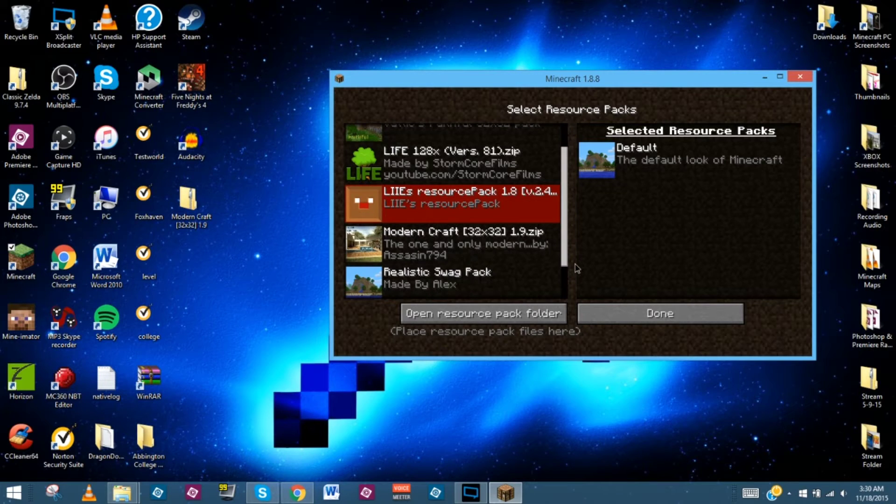
scroll(565, 170, up, 2)
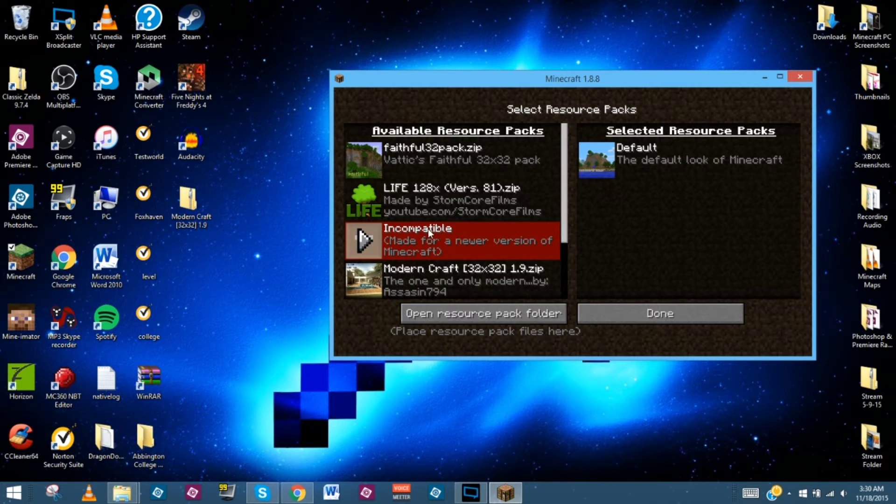
click(362, 238)
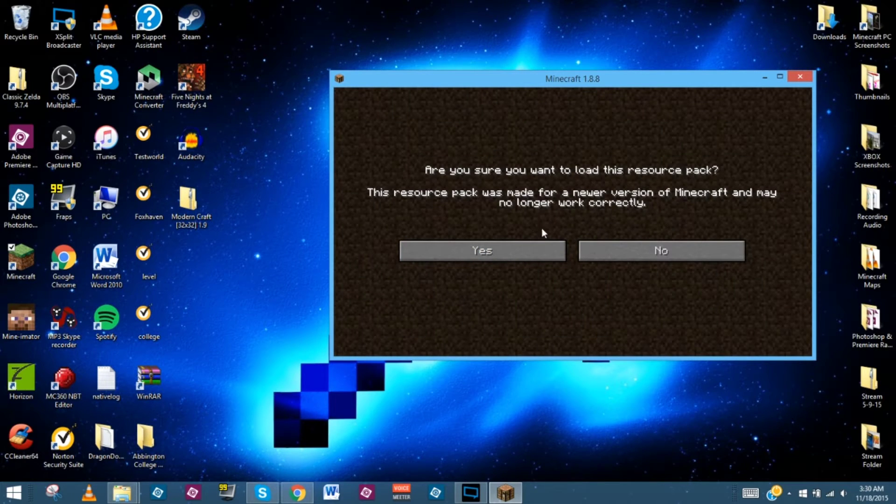
click(660, 251)
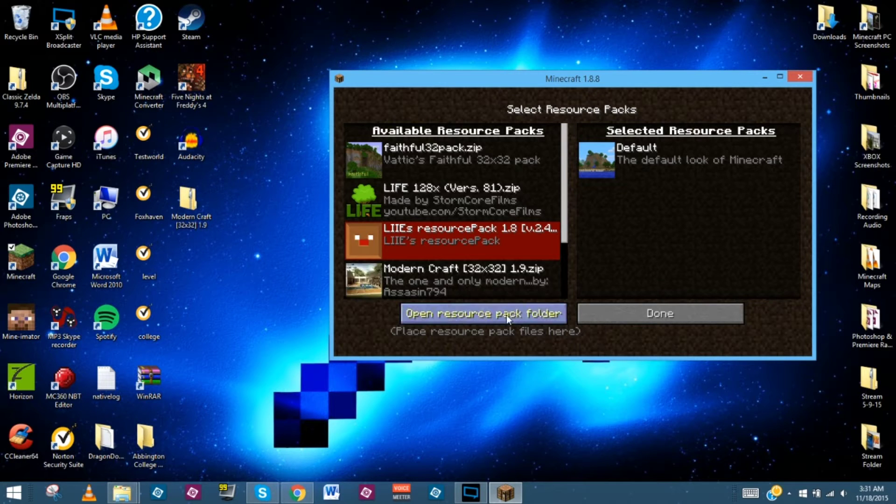
Move the Classic Zelda 9.7.4 shortcut from the desktop into the resourcepacks folder and close Explorer
click(489, 319)
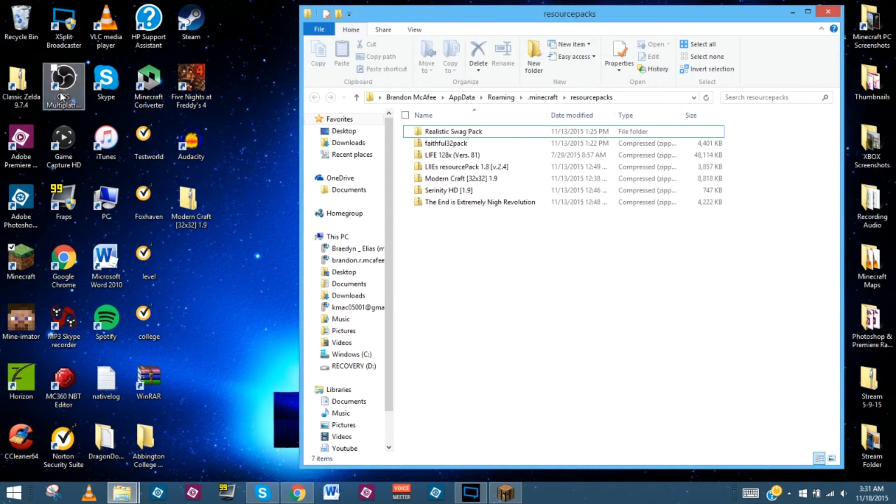
drag(16, 87, 476, 245)
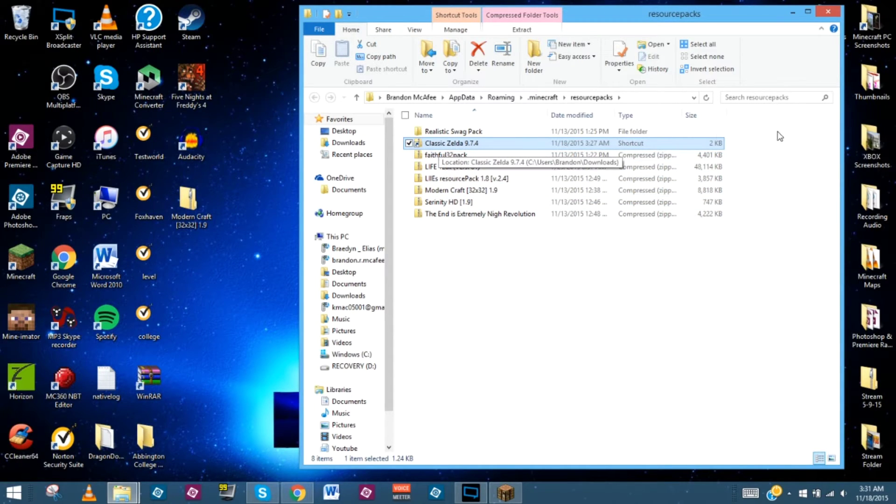
click(829, 12)
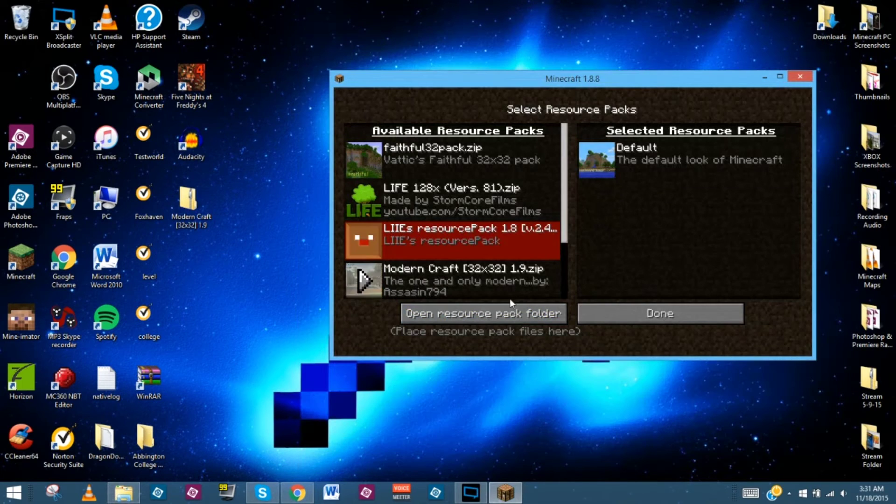
Move Classic Zelda 9.7.4 into Selected above Default and return to the title screen
scroll(518, 233, down, 3)
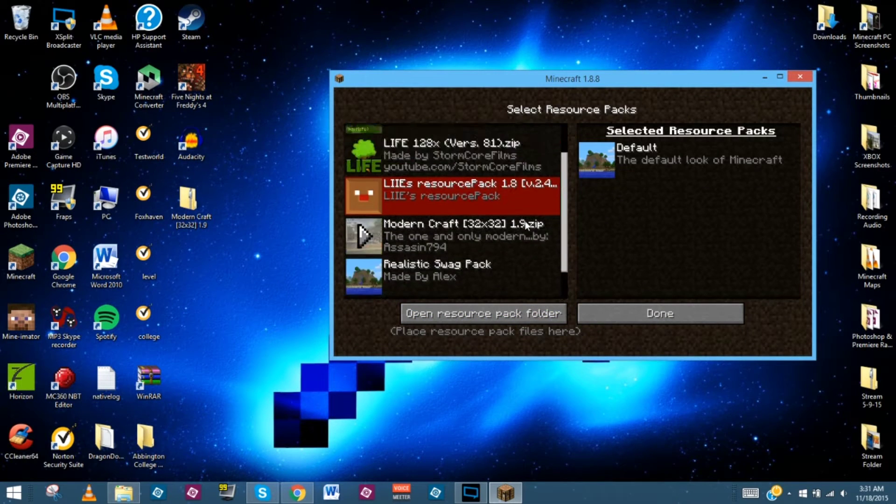
scroll(526, 222, down, 2)
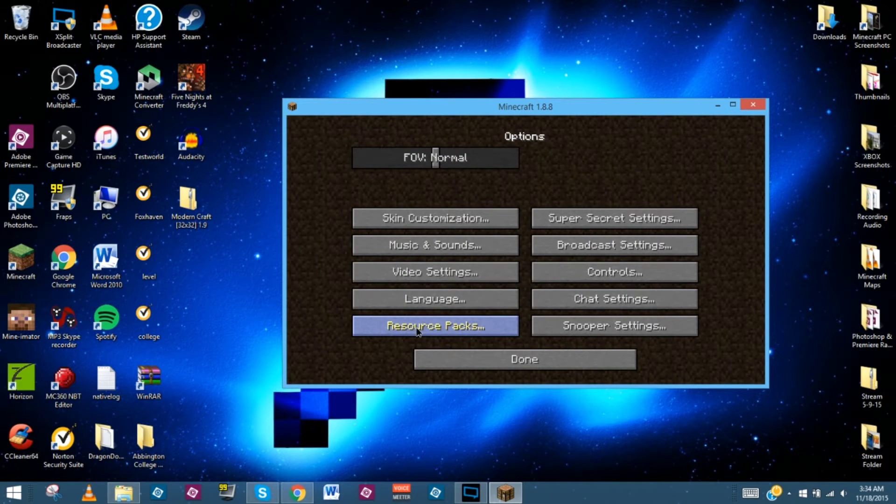
click(417, 329)
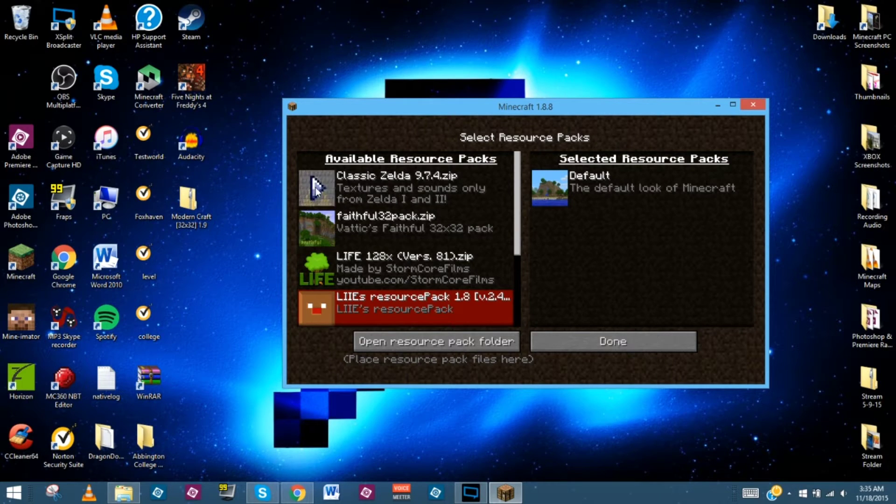
click(316, 188)
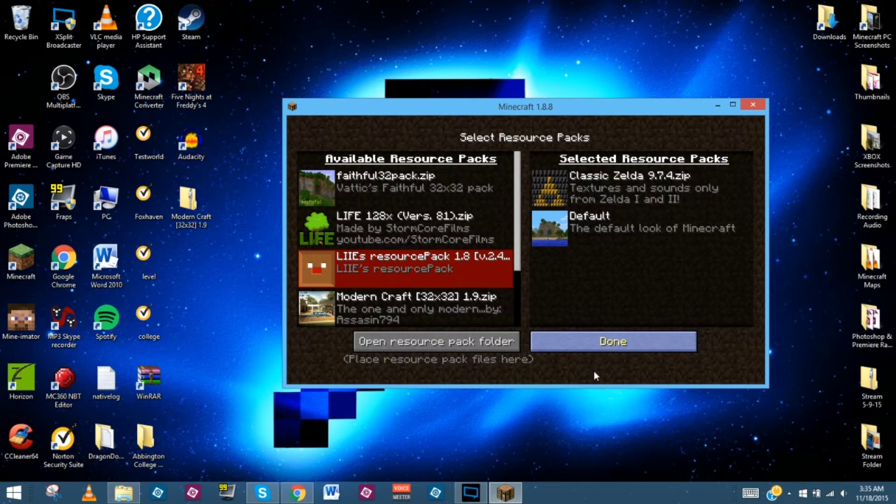
click(527, 359)
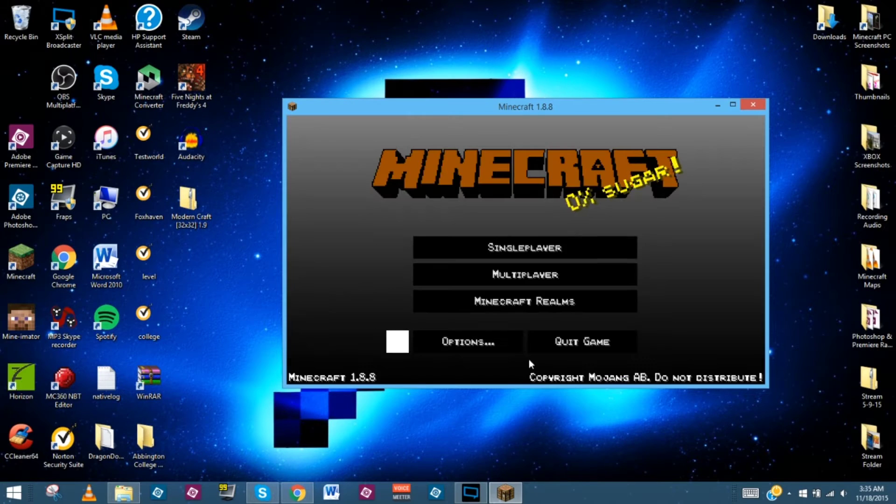
Load the Foxhaven singleplayer world
click(525, 248)
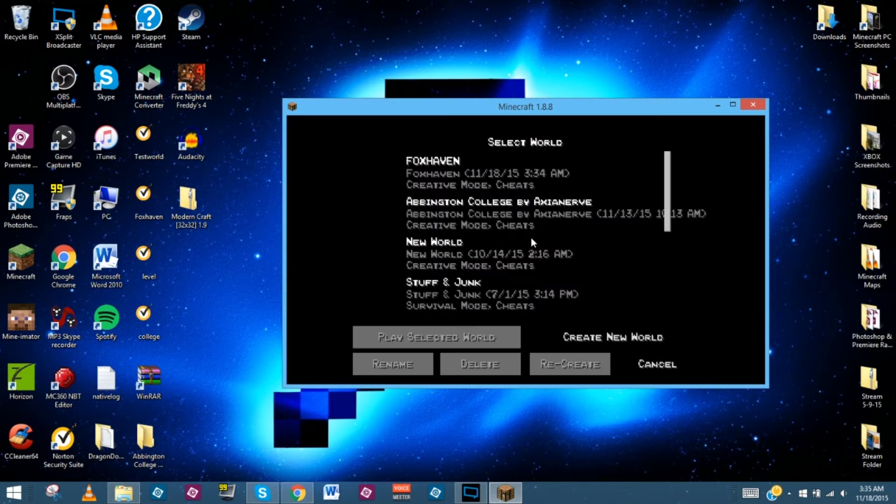
click(421, 164)
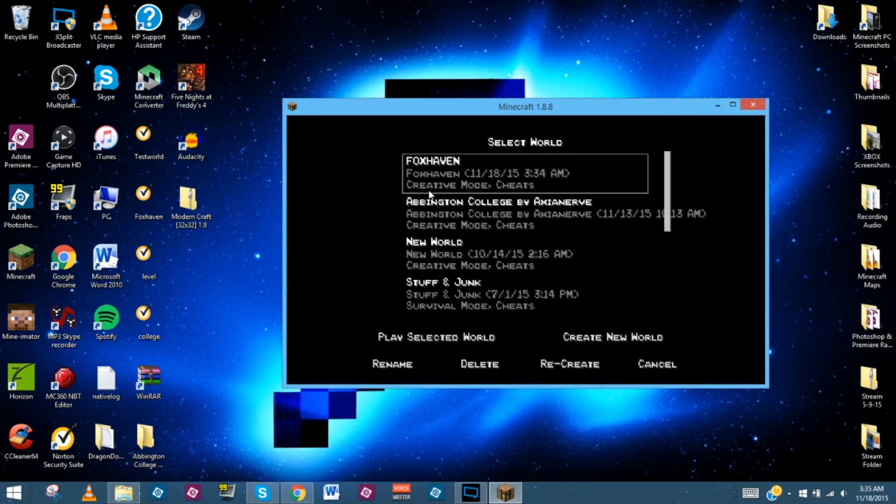
click(438, 340)
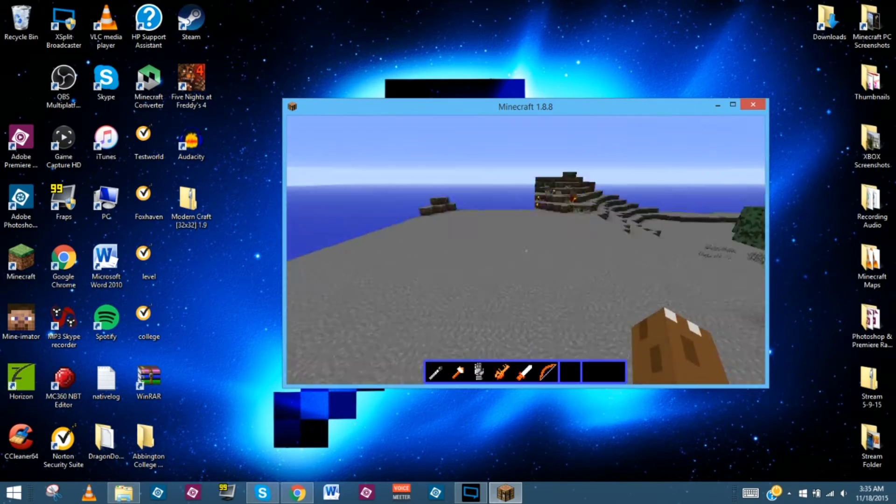
Fly past the blue-orange tower and over the brick house, landing on its balcony, then pause
key(w)
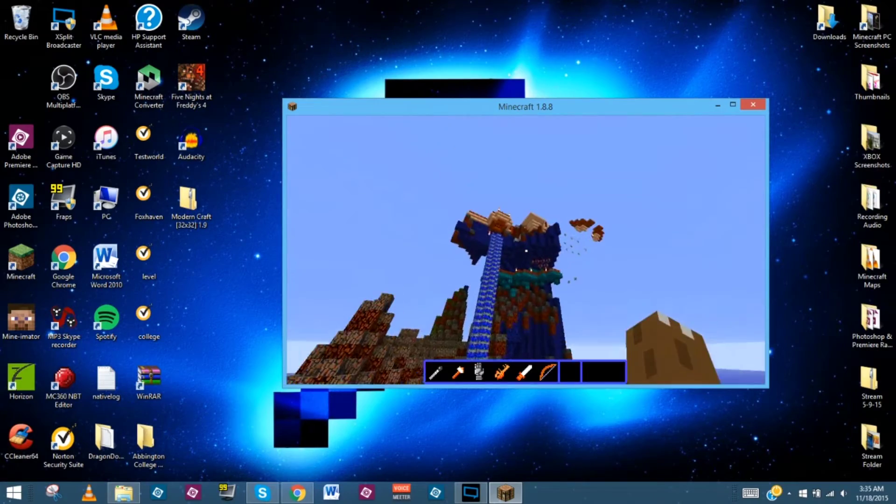
key(w)
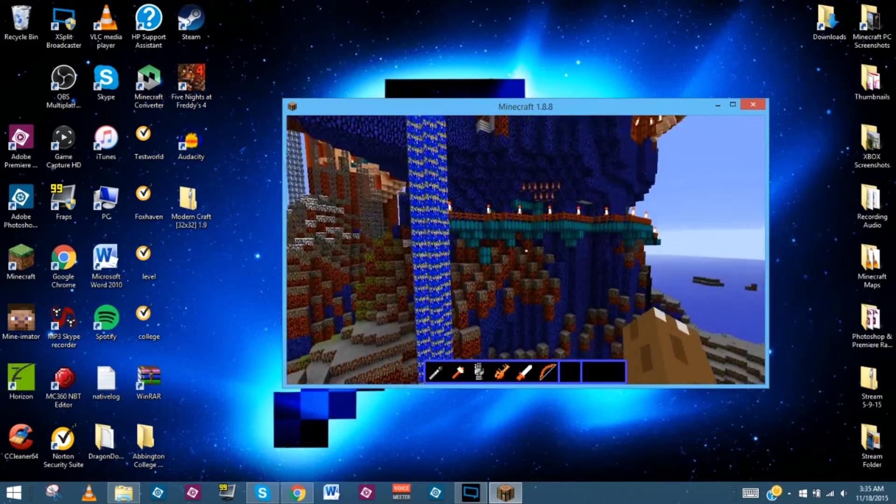
key(w)
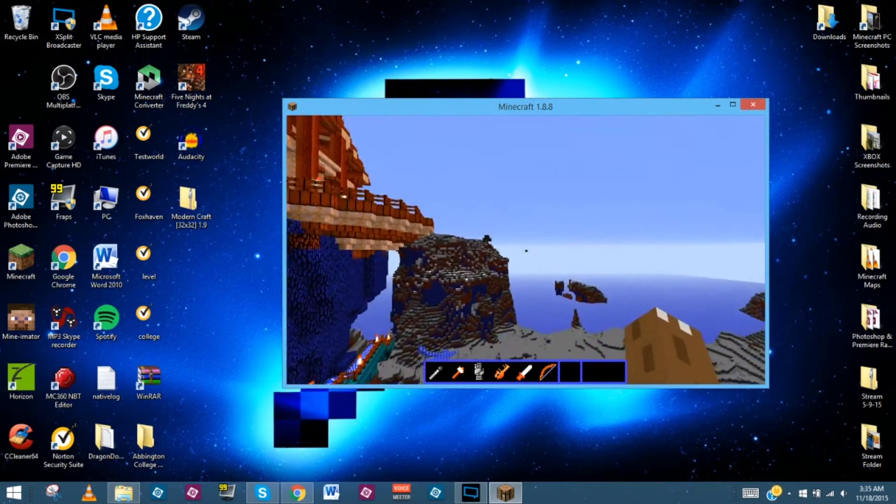
key(w)
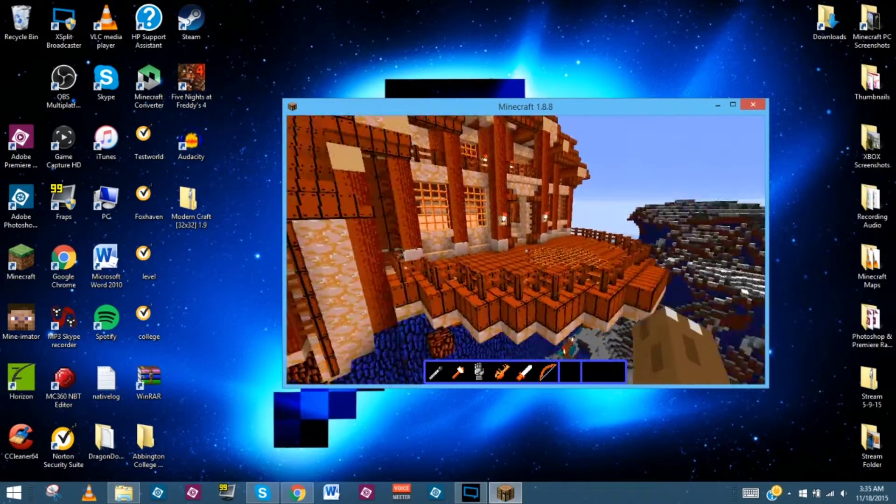
key(w)
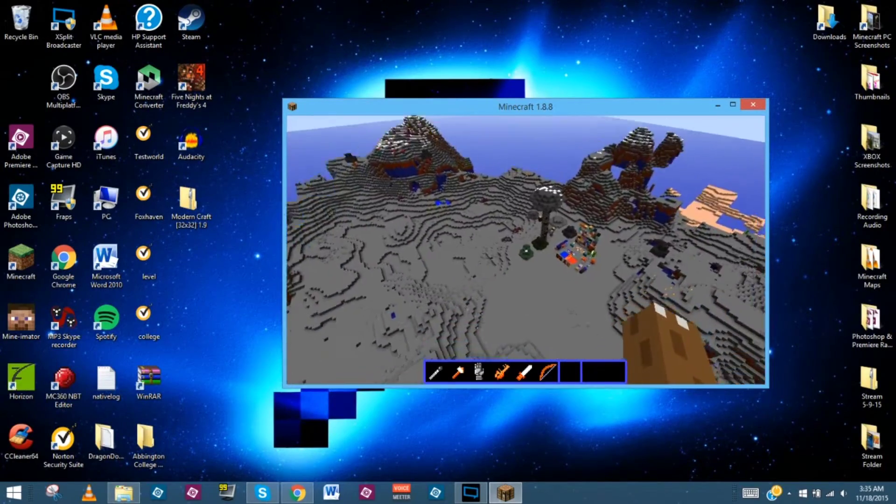
key(w)
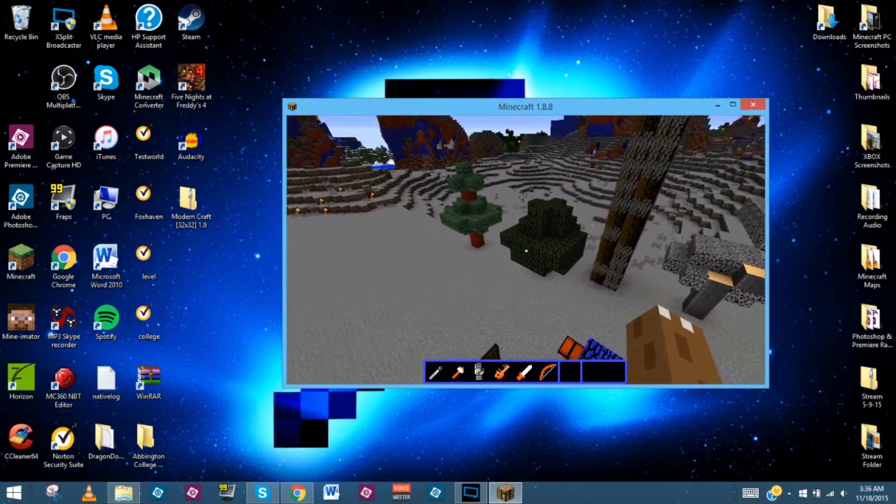
key(Escape)
Maximize the game window and resume the world
click(732, 104)
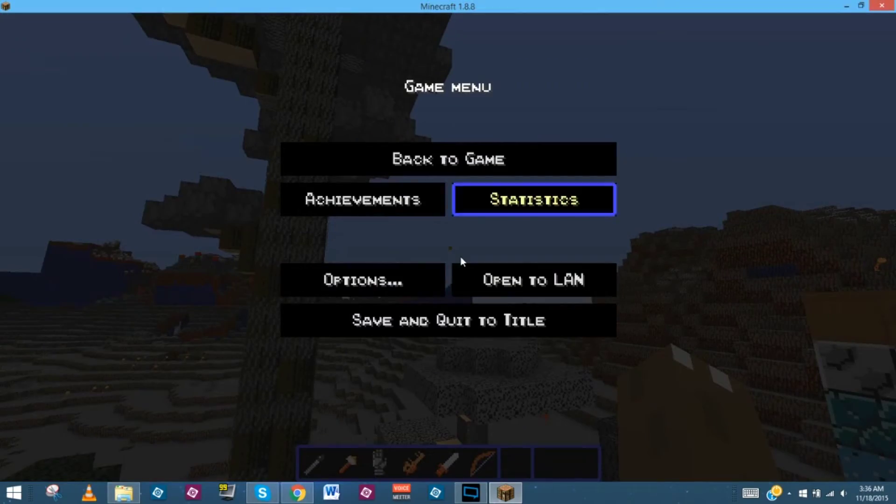
key(Down)
key(Down)
key(Return)
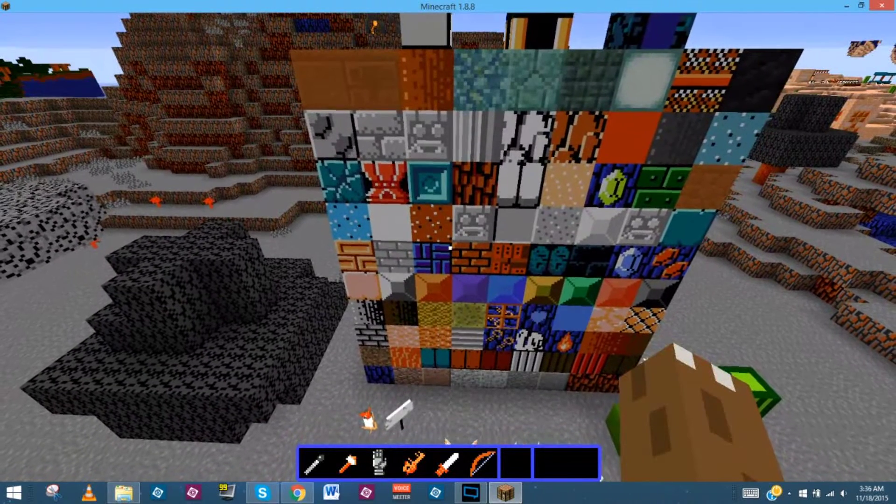
Swap Classic Zelda for LIFE 128x (Vers. 81) as the resource pack and resume play
key(Escape)
click(395, 289)
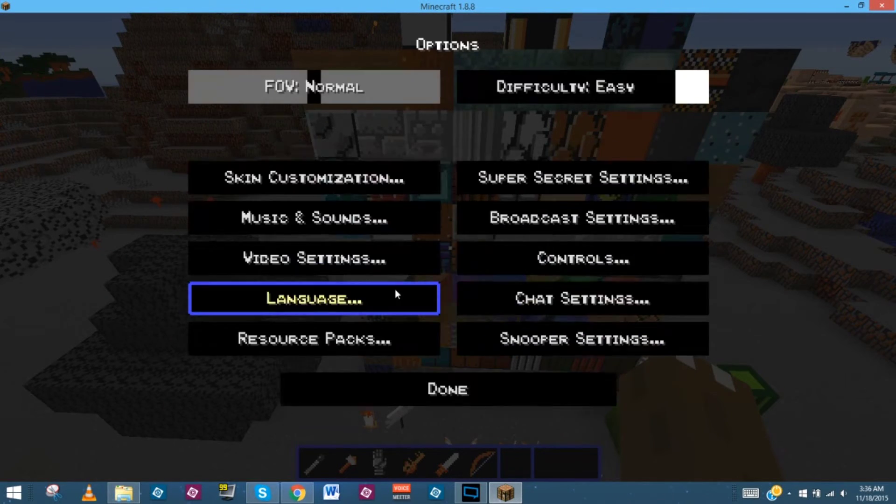
click(376, 341)
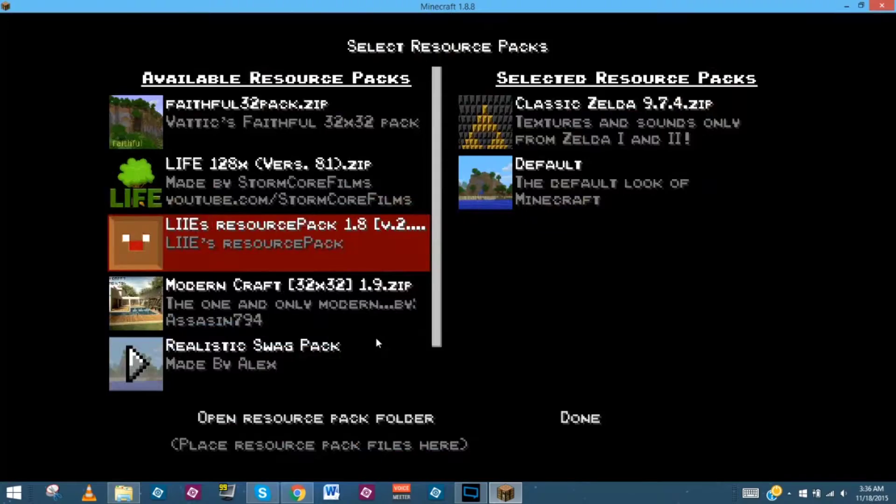
click(482, 125)
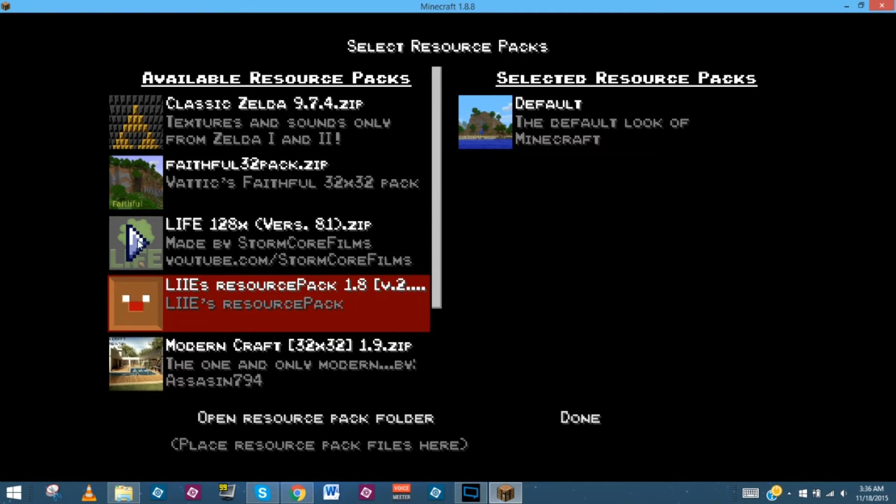
click(137, 242)
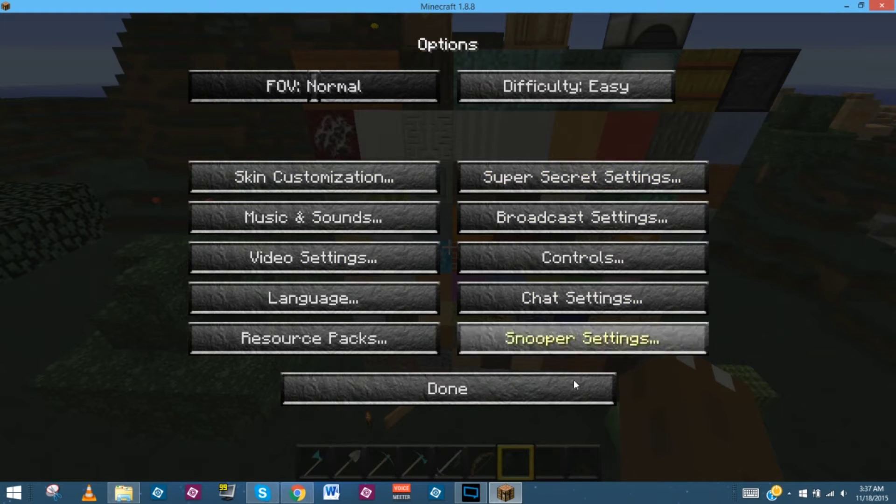
click(458, 396)
click(446, 156)
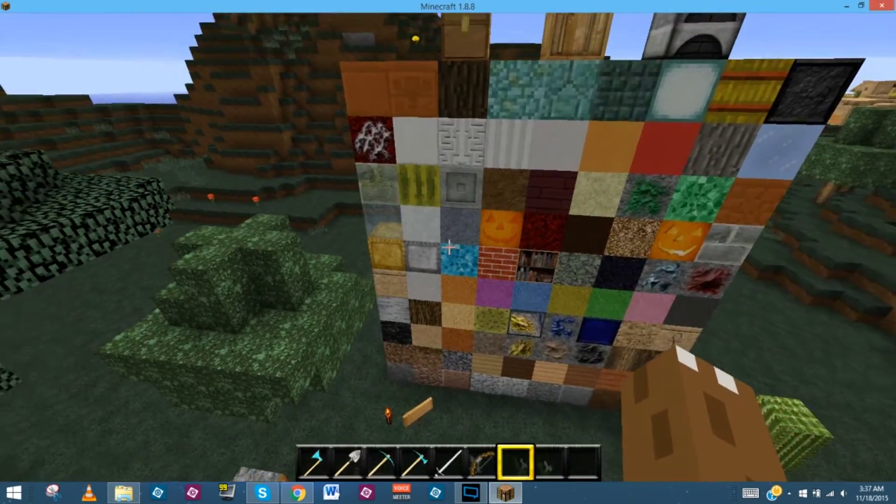
Walk up to the texture-block wall, the sign and the flowers
mouse_move(449, 247)
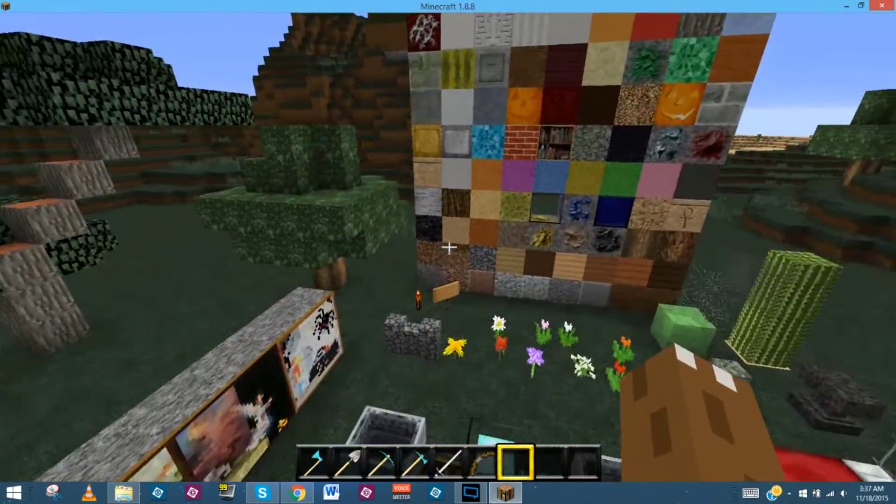
key(w)
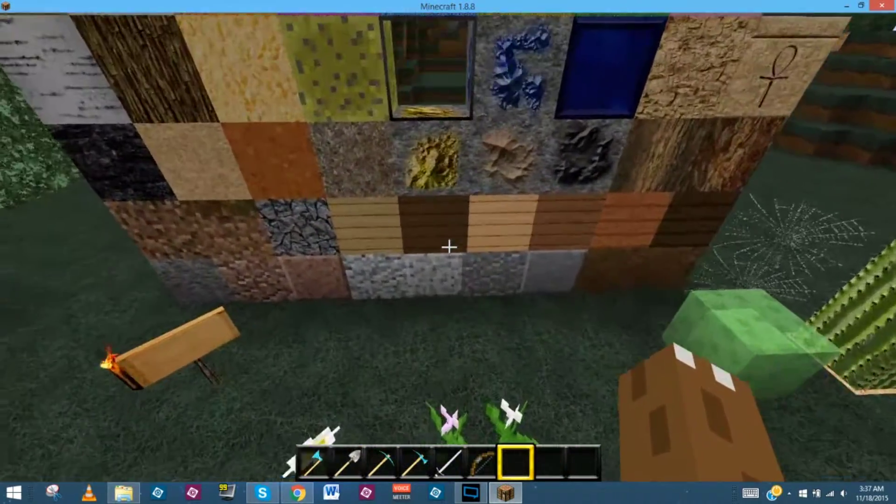
key(w)
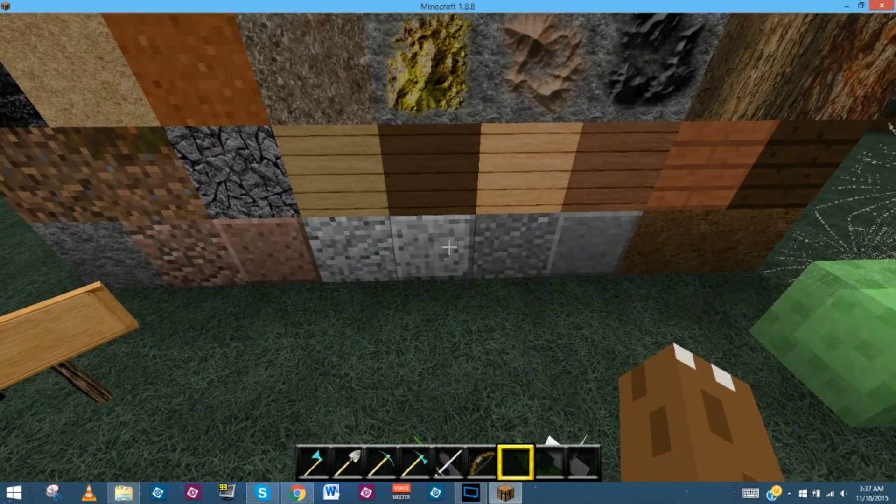
key(s)
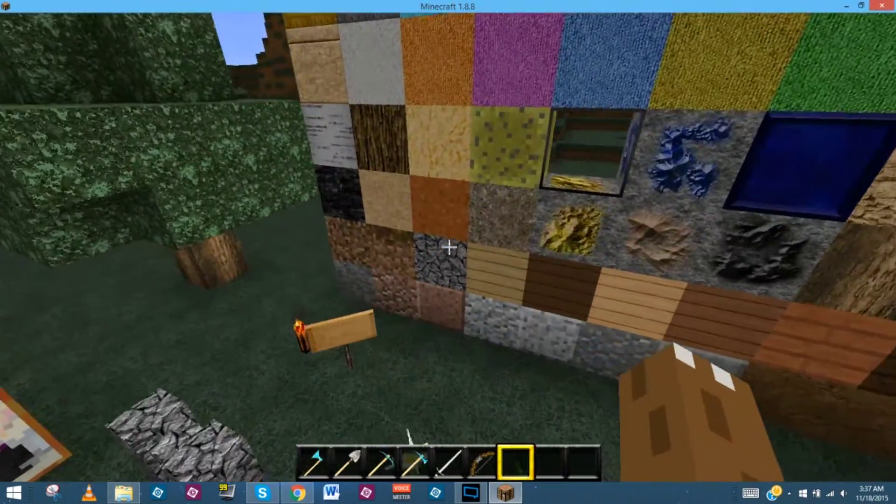
key(w)
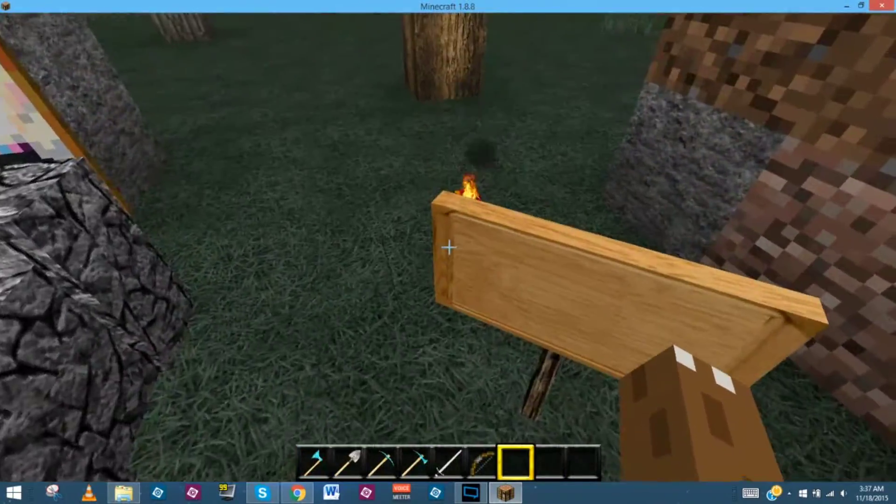
key(s)
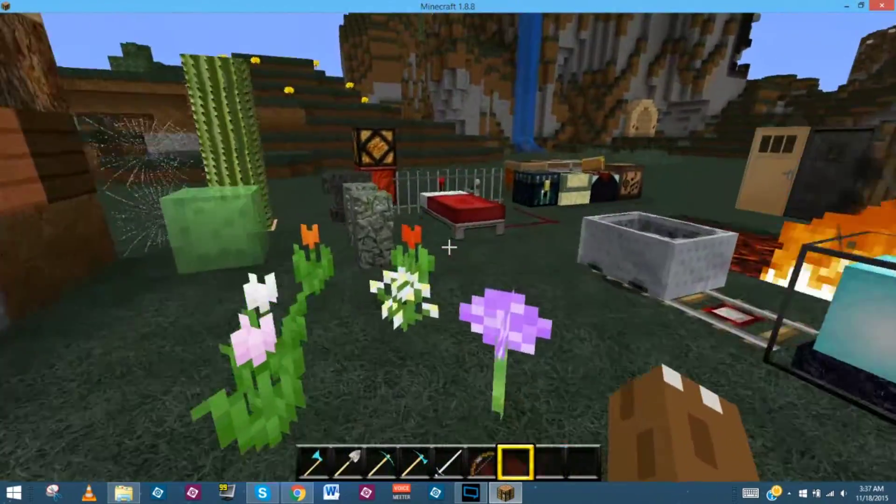
key(w)
mouse_move(448, 247)
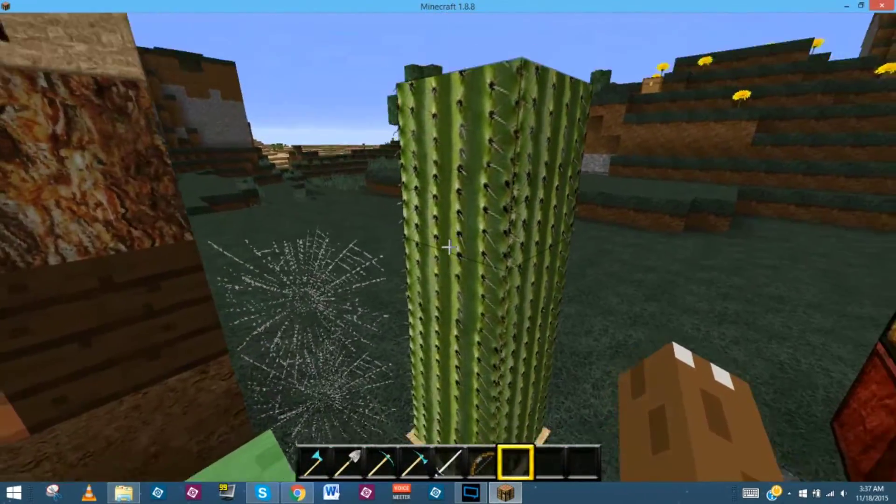
Back away to view planks and stone, approach the water and lava, and cycle through hotbar tools
key(s)
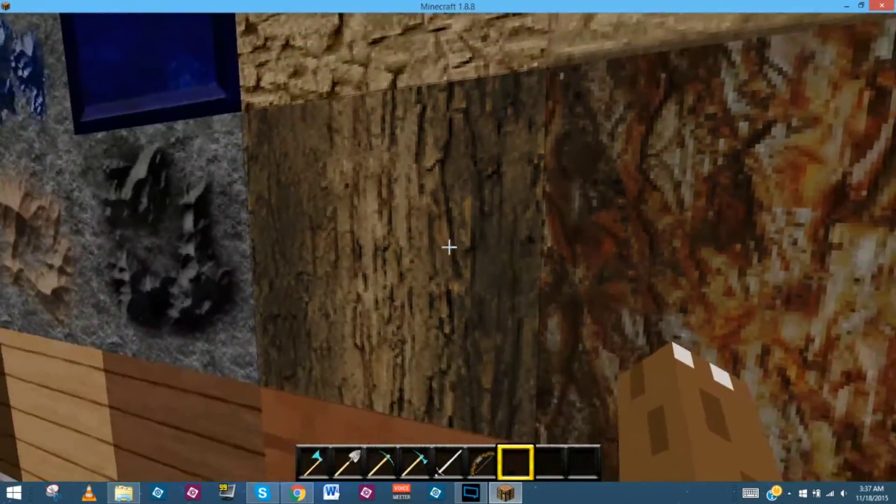
key(s)
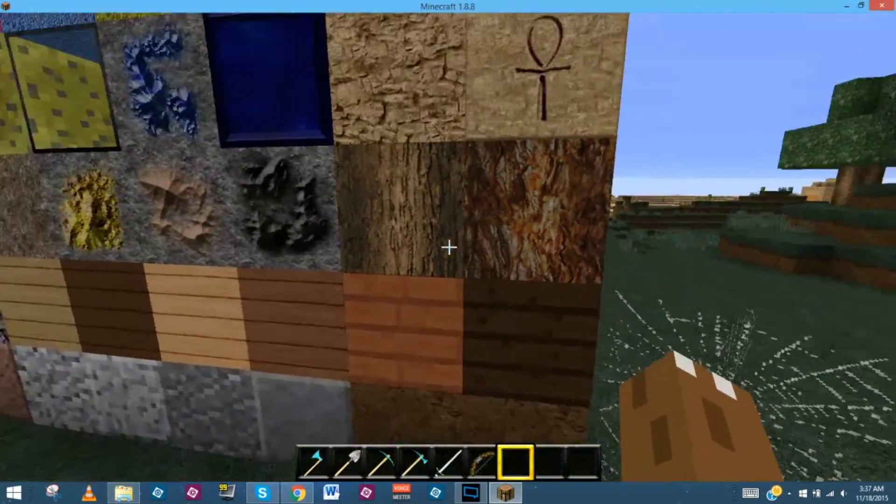
key(w)
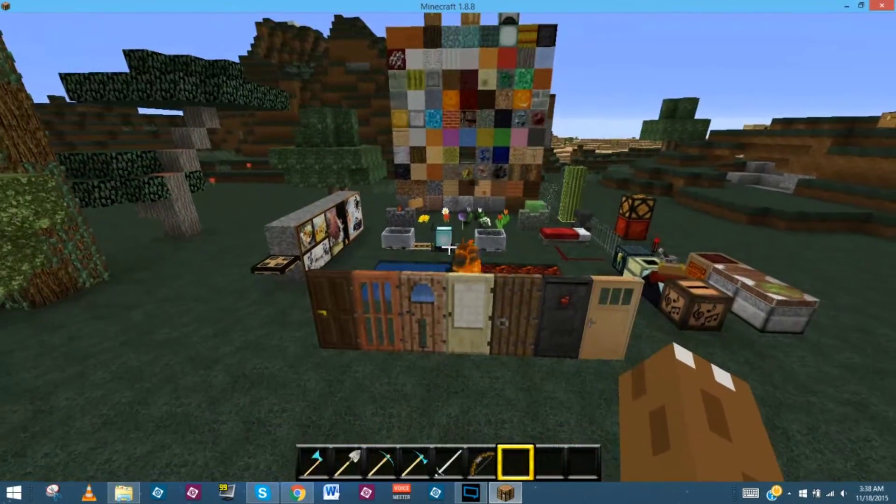
scroll(448, 247, up, 2)
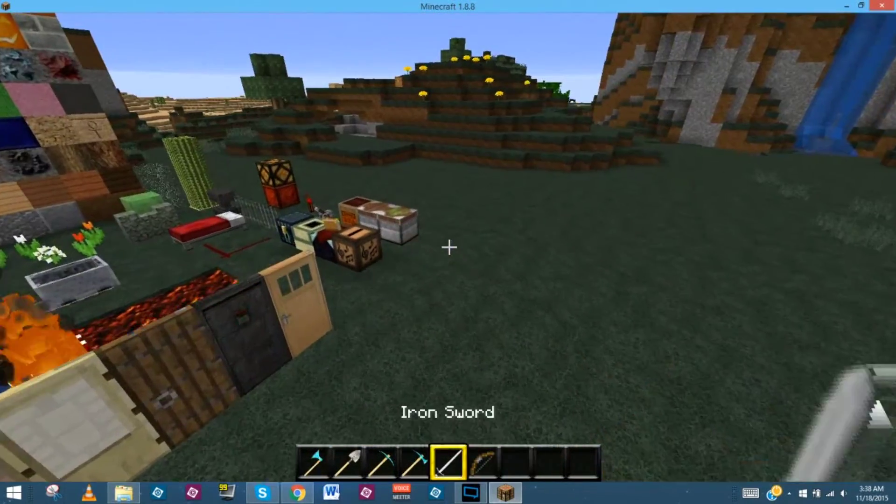
scroll(448, 247, up, 1)
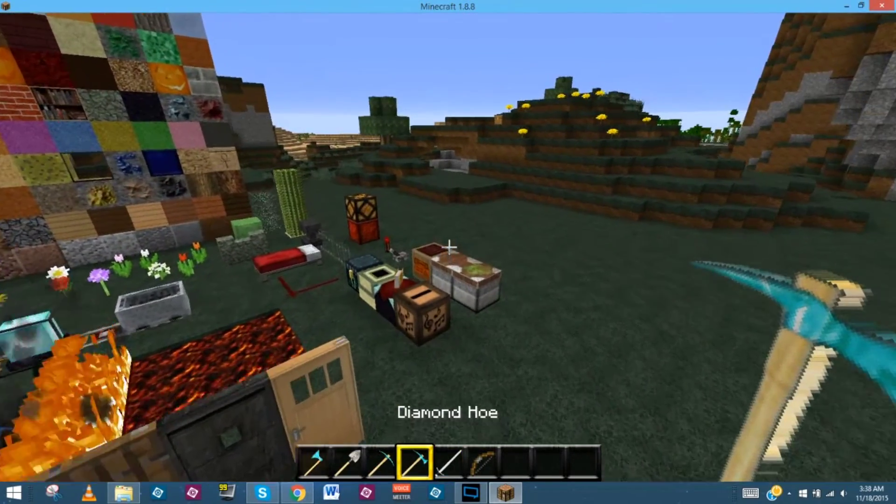
scroll(448, 247, up, 1)
scroll(448, 247, up, 1)
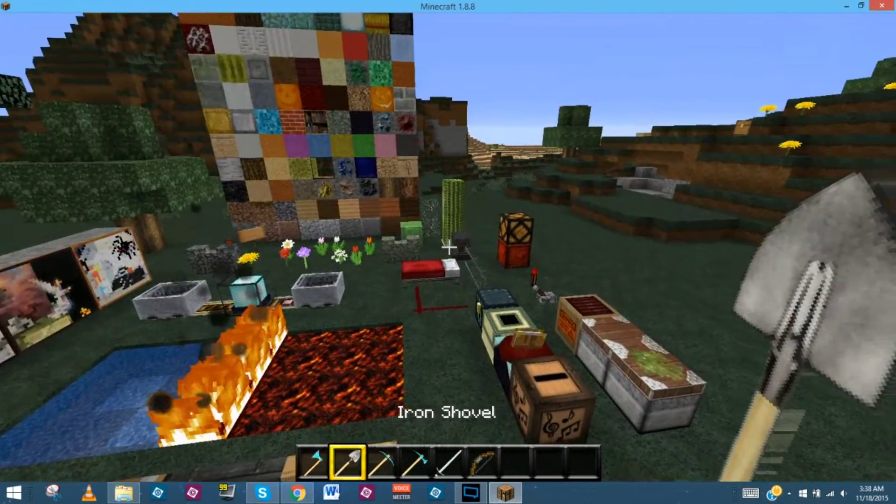
scroll(448, 248, up, 1)
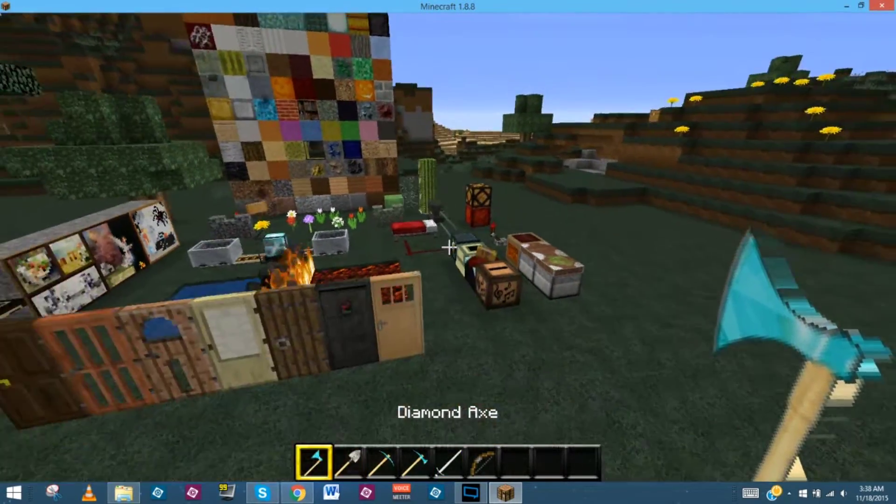
scroll(448, 248, down, 1)
scroll(449, 247, up, 1)
scroll(449, 247, down, 1)
scroll(448, 248, down, 2)
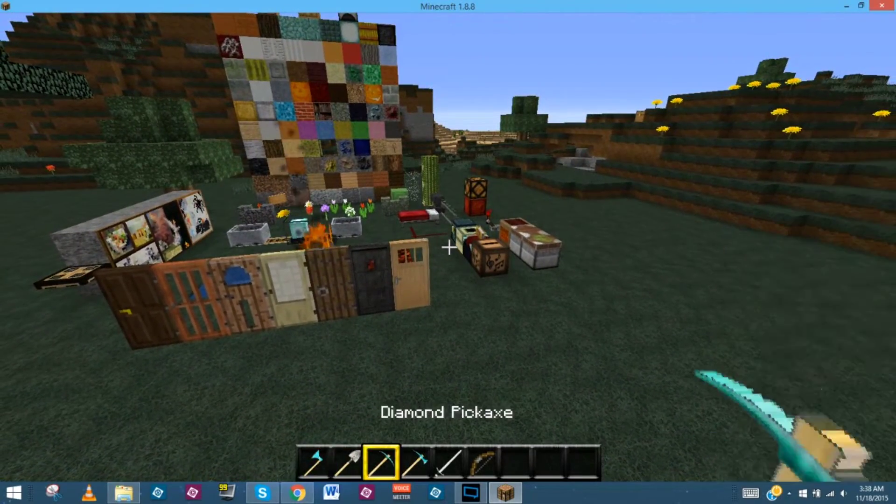
View the player in third person, return to first person, then pause the game
key(s)
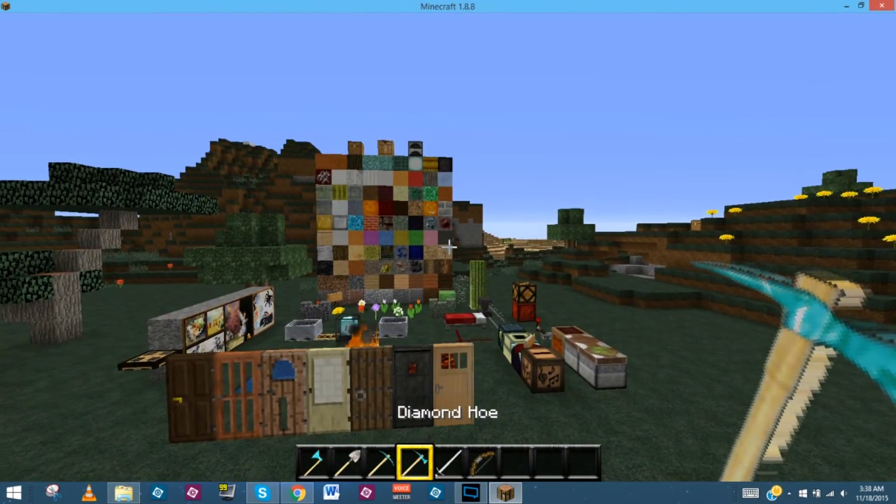
key(F5)
key(F5)
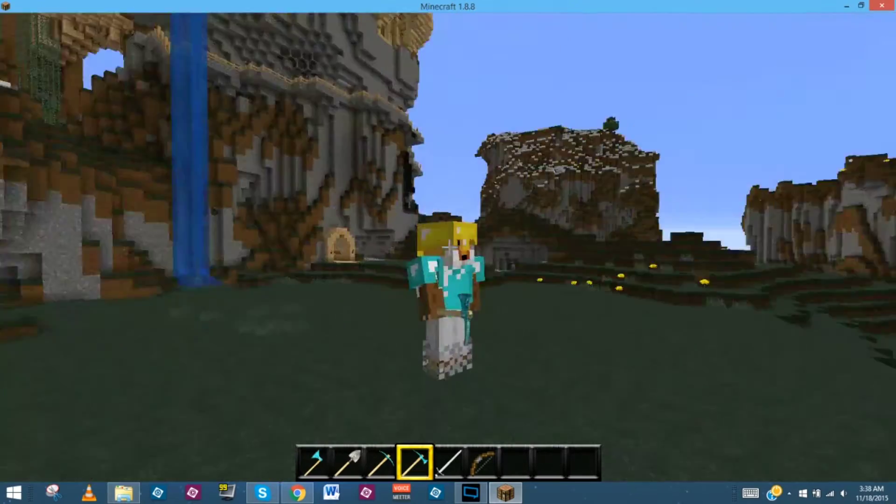
key(F5)
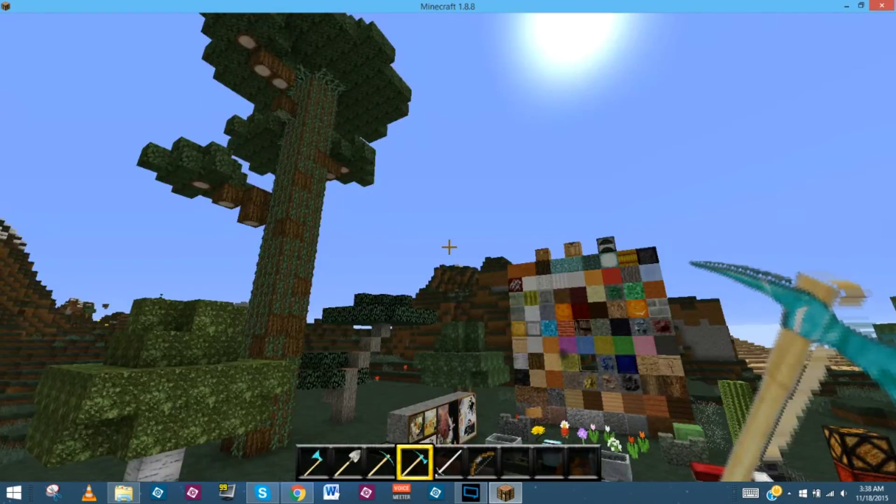
key(s)
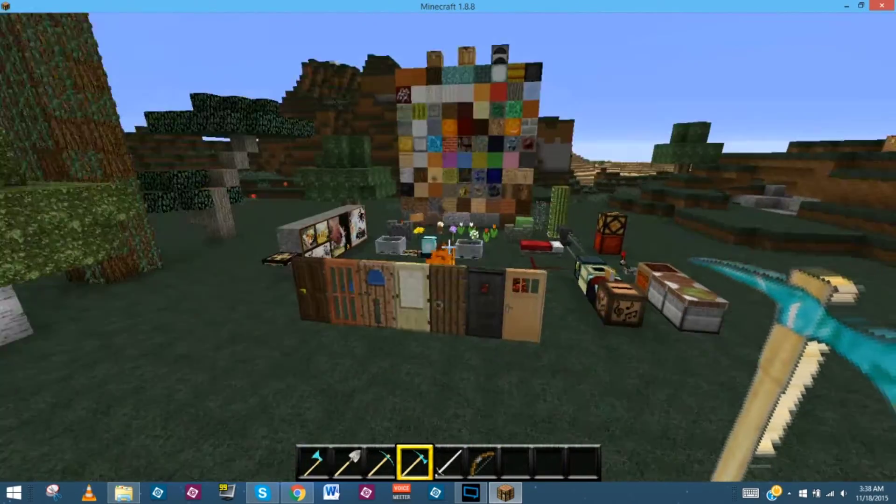
key(Escape)
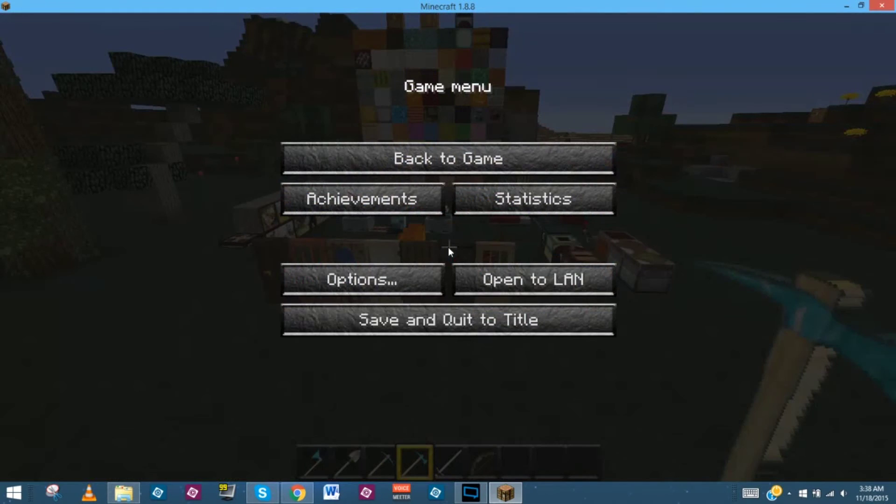
Replace LIFE 128x with Serinity HD [1.9].zip as the selected pack and resume play
click(376, 283)
click(337, 341)
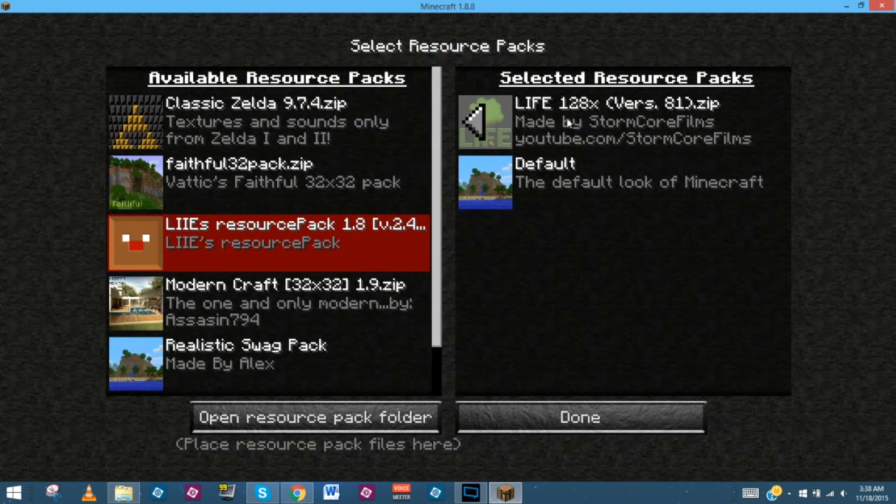
click(466, 120)
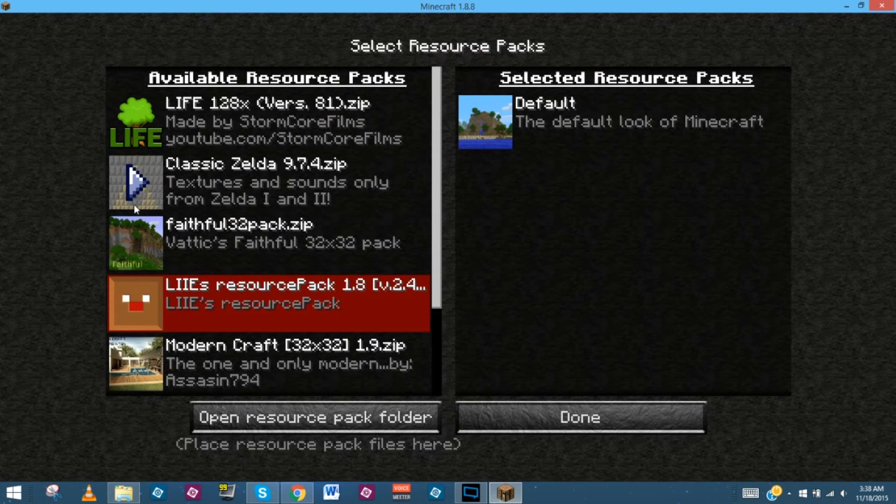
scroll(150, 355, down, 4)
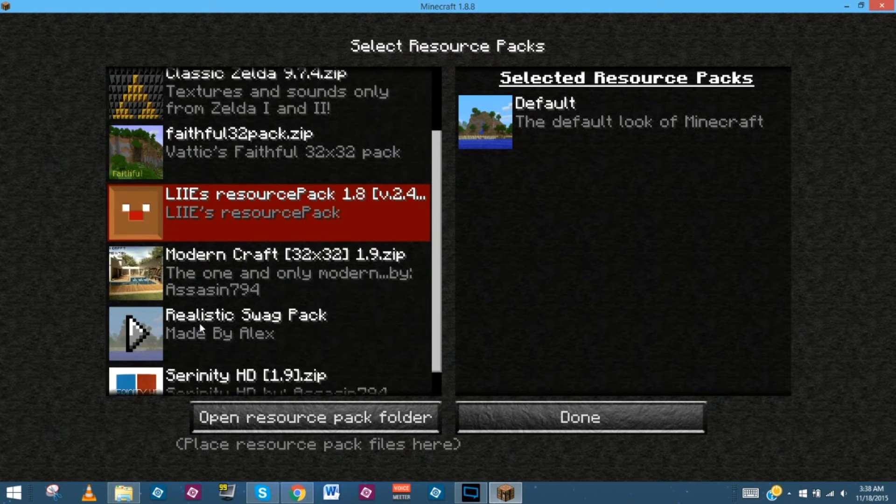
click(139, 366)
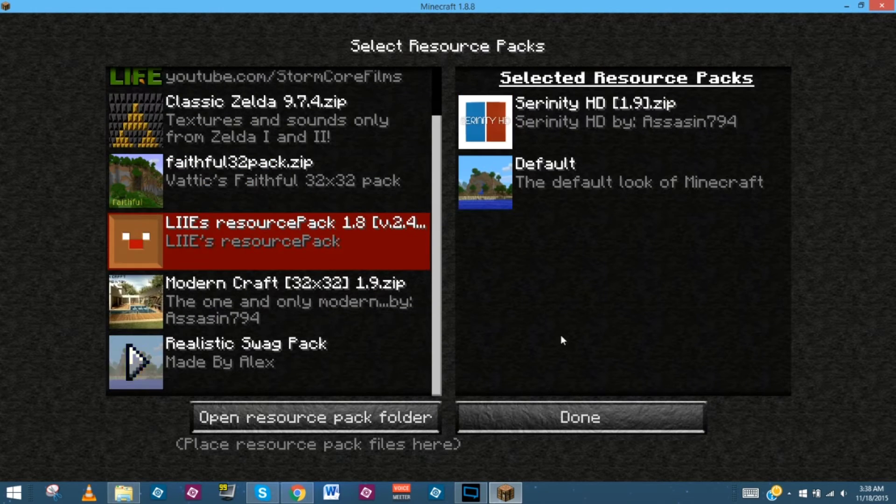
click(502, 418)
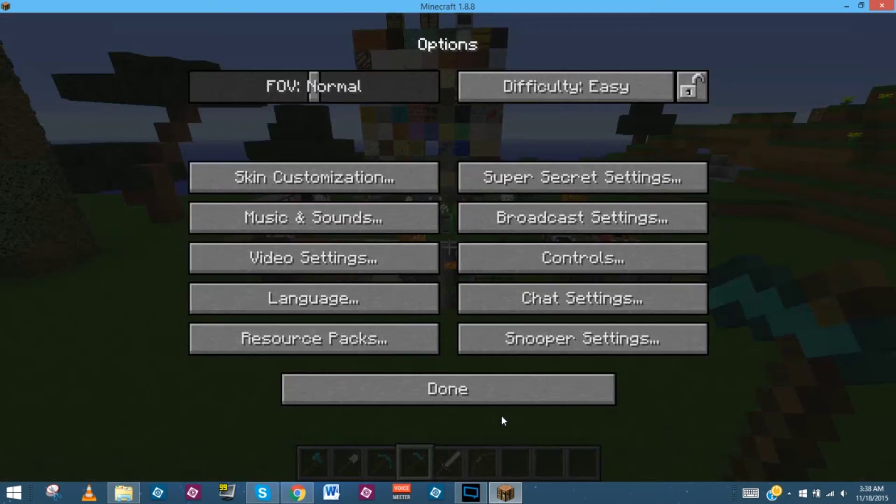
click(453, 388)
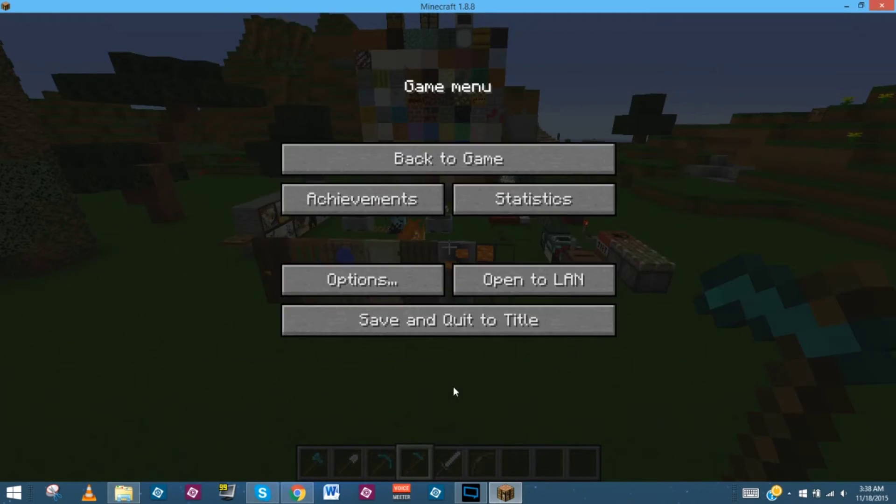
click(475, 159)
mouse_move(449, 247)
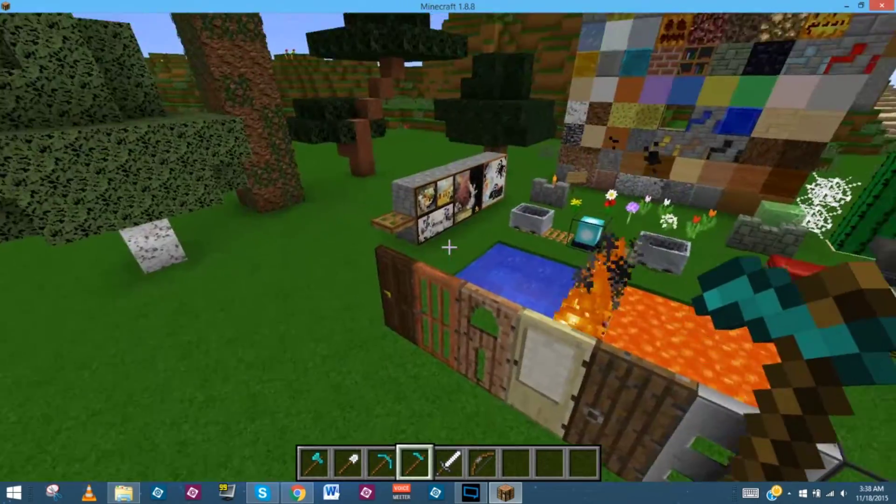
Walk to the tree trunk and block wall, then hold the Iron Sword from hotbar slot 5
key(w)
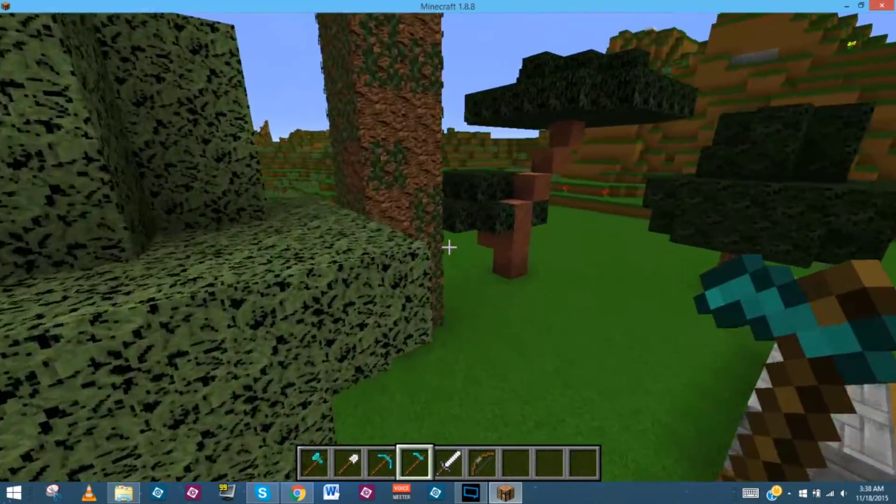
key(w)
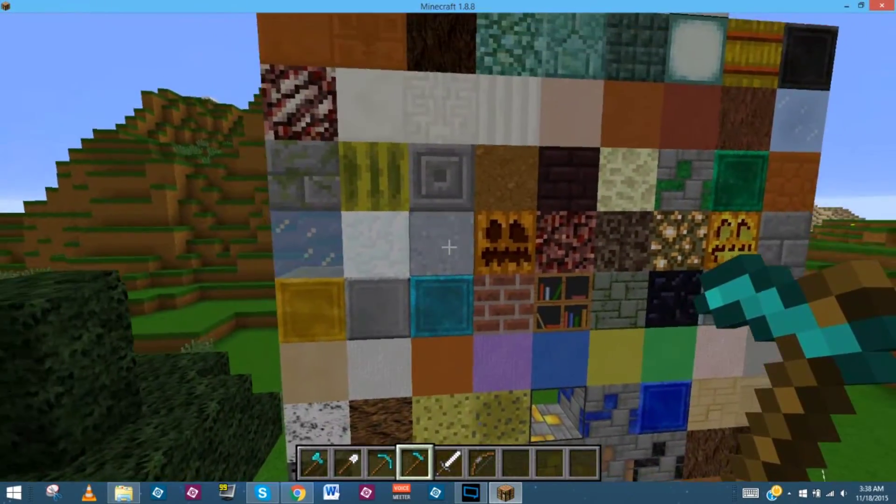
scroll(449, 247, up, 3)
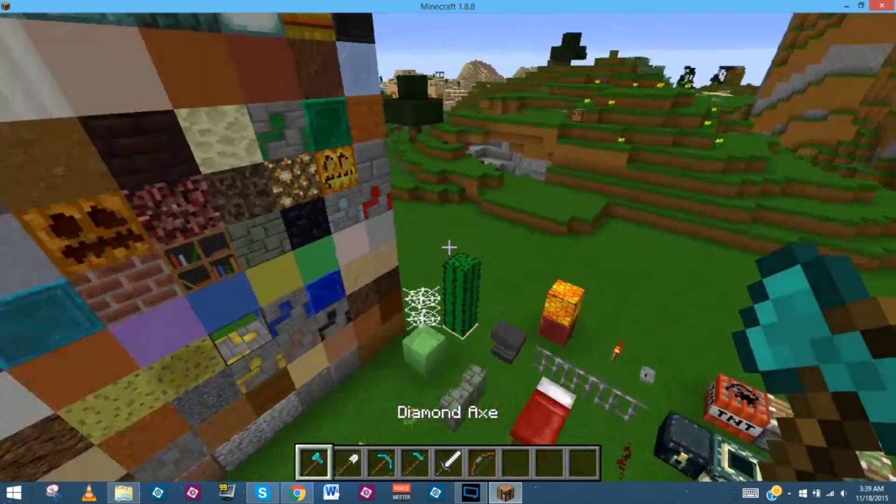
scroll(449, 247, up, 1)
key(5)
key(w)
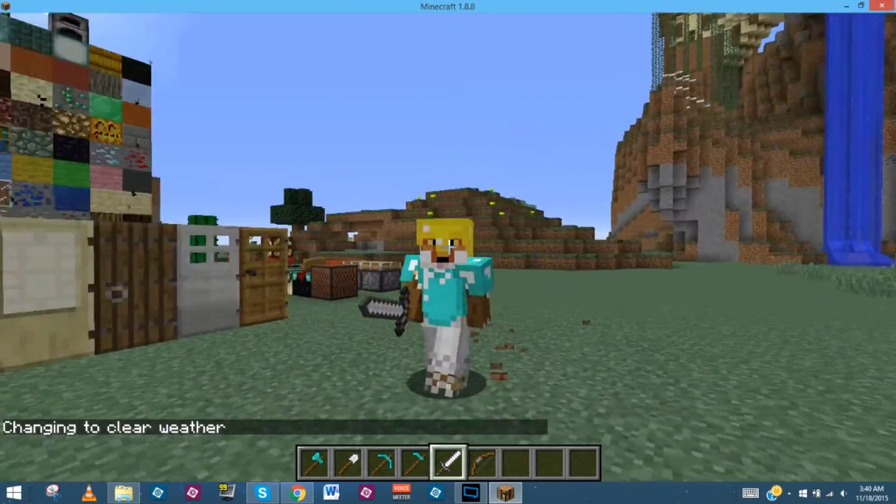